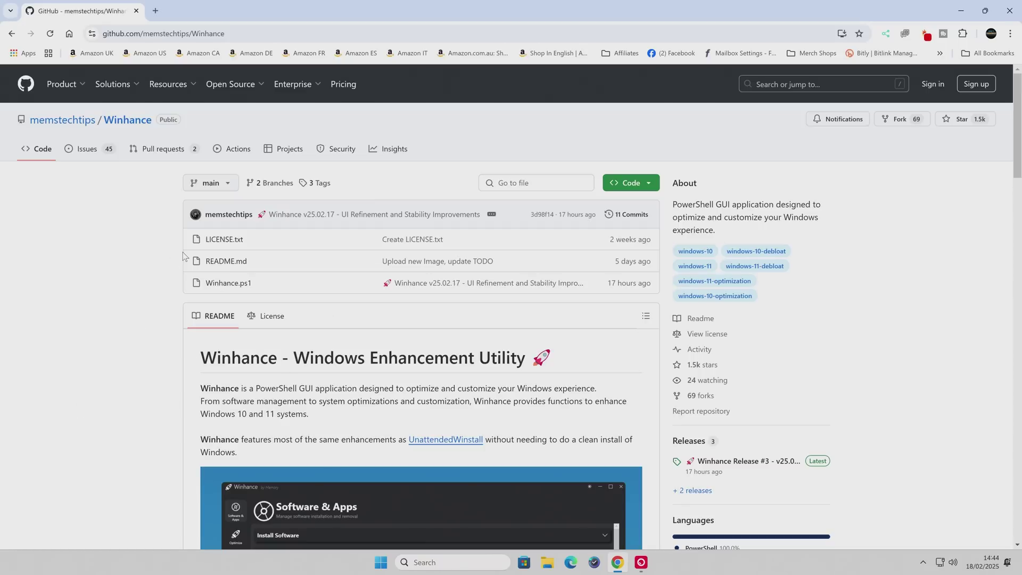
# Scroll the Winhance GitHub README down to the Usage Instructions install commands.
pyautogui.moveTo(76, 123)
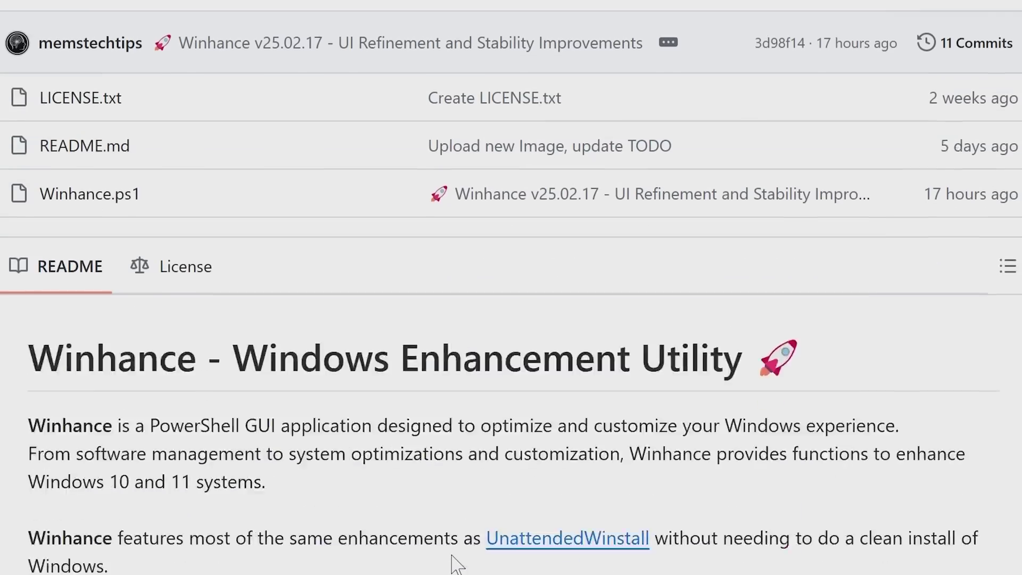
pyautogui.scroll(-3, 451, 556)
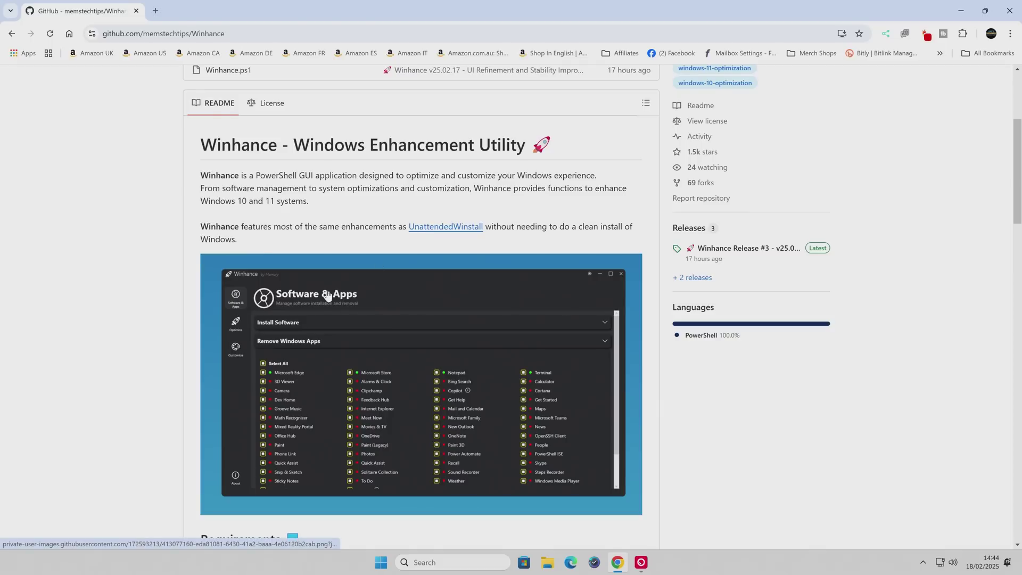
pyautogui.scroll(-9, 327, 295)
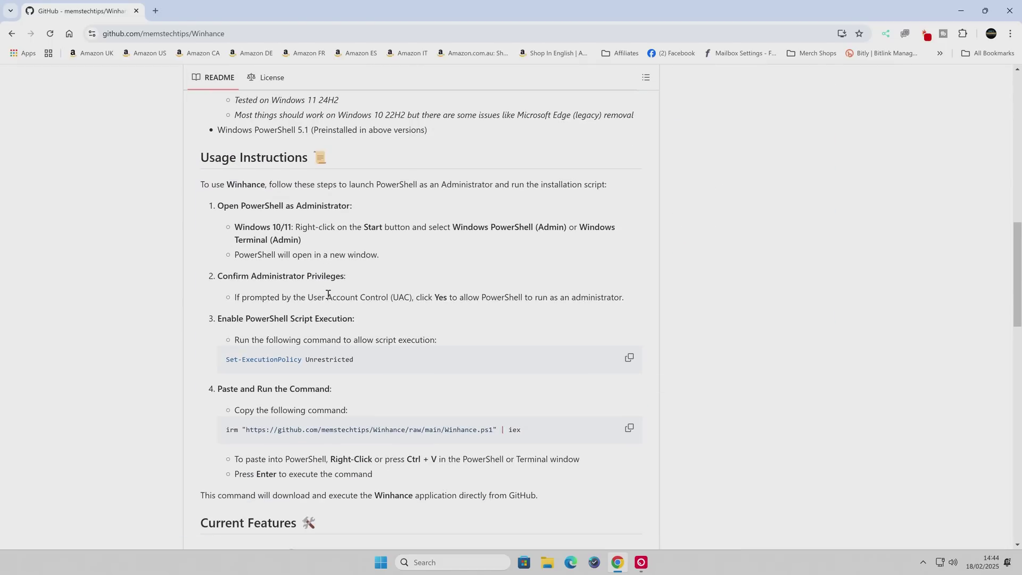
pyautogui.scroll(-1, 327, 294)
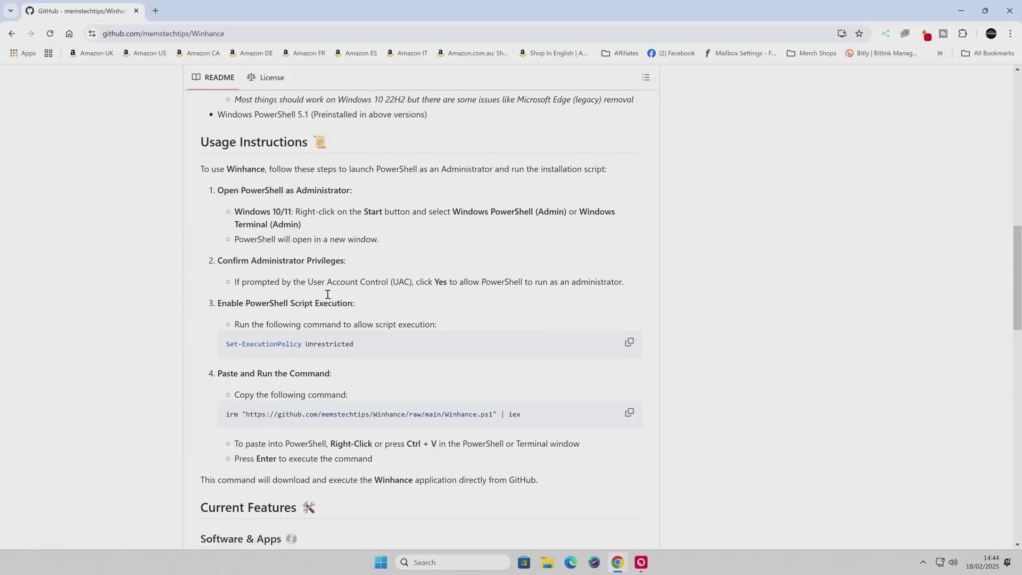
pyautogui.scroll(-1, 327, 294)
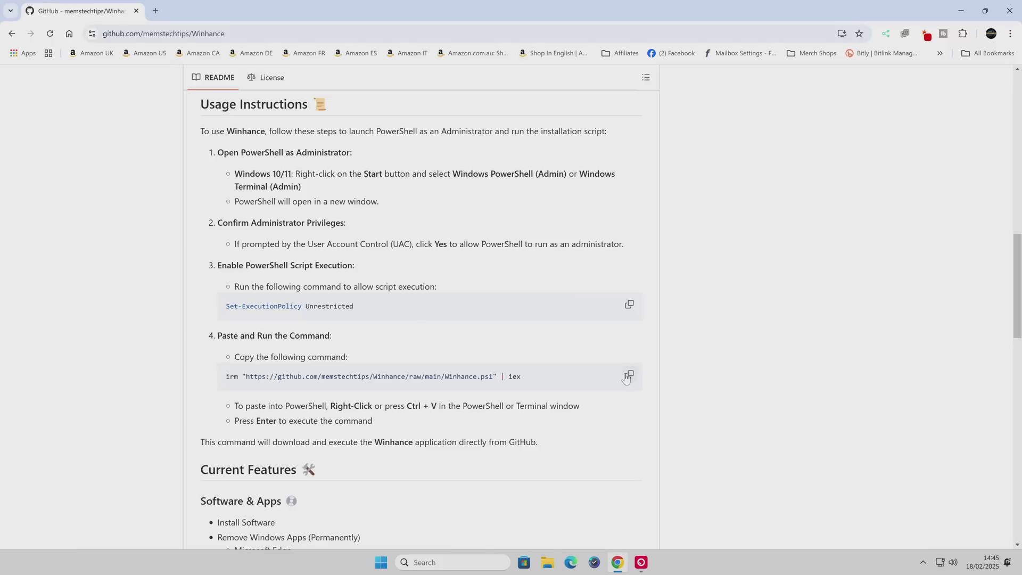
# Copy the irm Winhance.ps1 install command and run it in an admin Terminal.
pyautogui.click(628, 378)
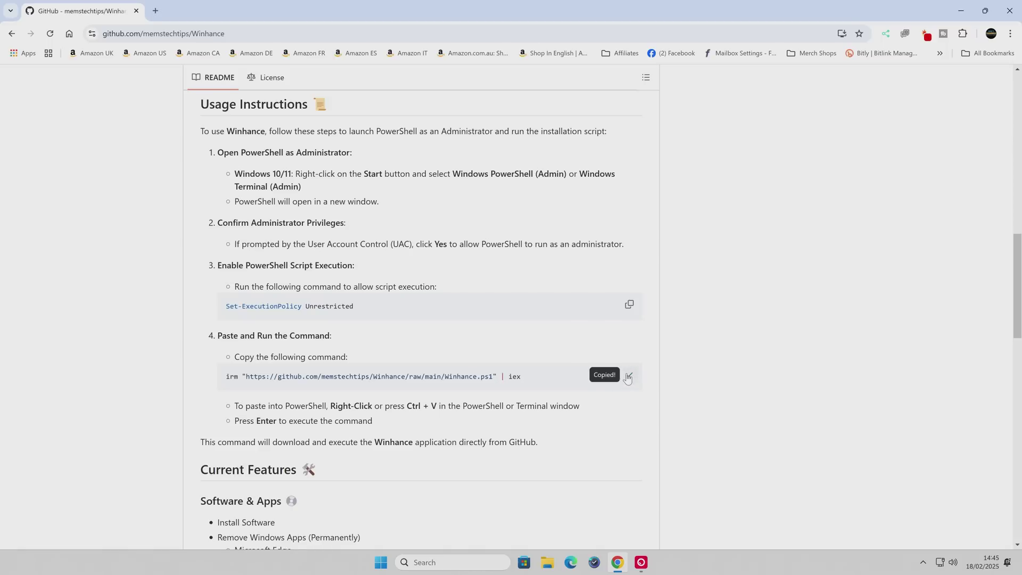
pyautogui.rightClick(379, 570)
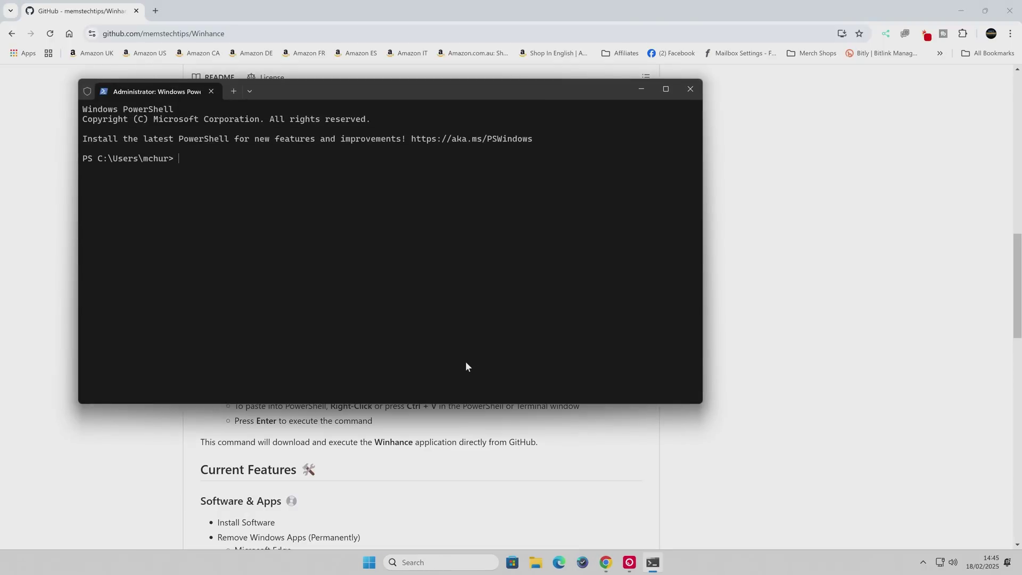
pyautogui.hotkey('ctrl', 'v')
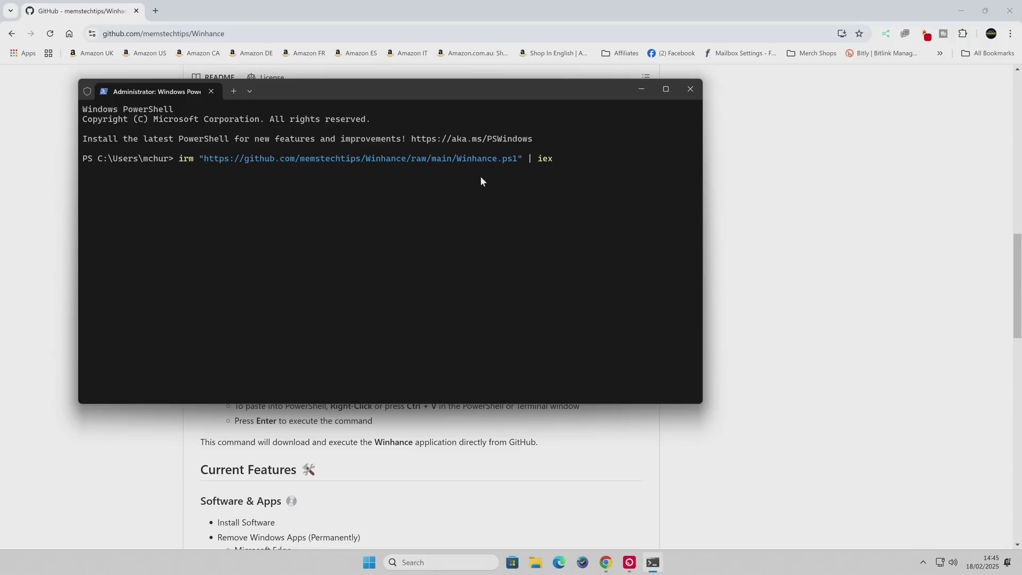
pyautogui.press('Return')
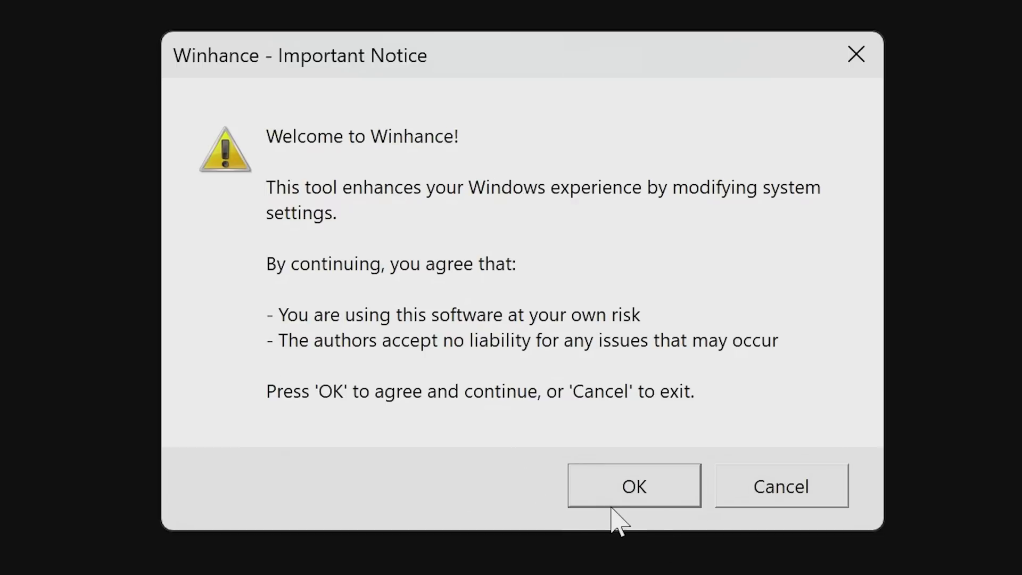
# Accept the Winhance Important Notice about using it at your own risk.
pyautogui.click(634, 487)
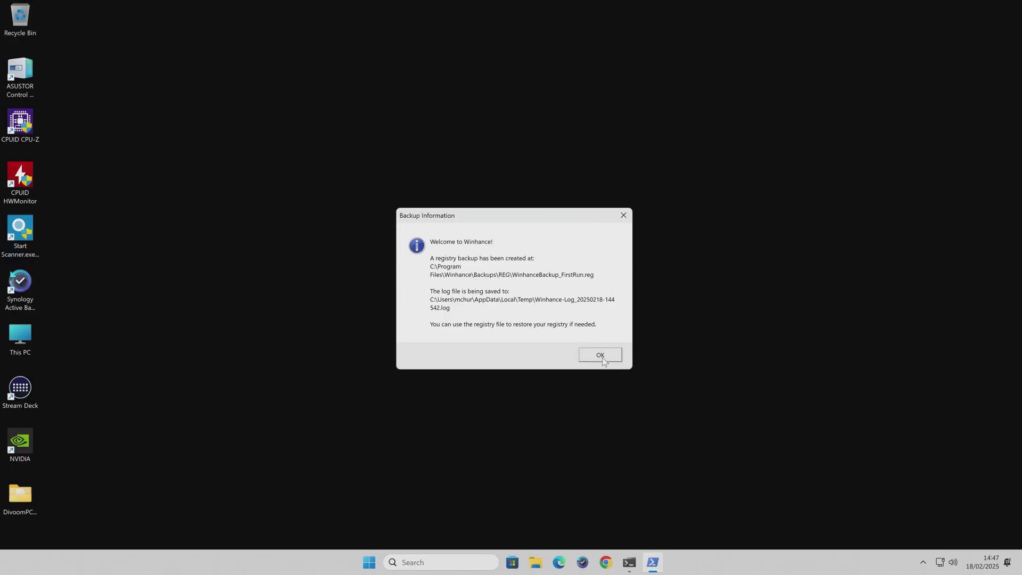
# Dismiss the Backup Information dialog about WinhanceBackup_FirstRun.reg.
pyautogui.click(604, 355)
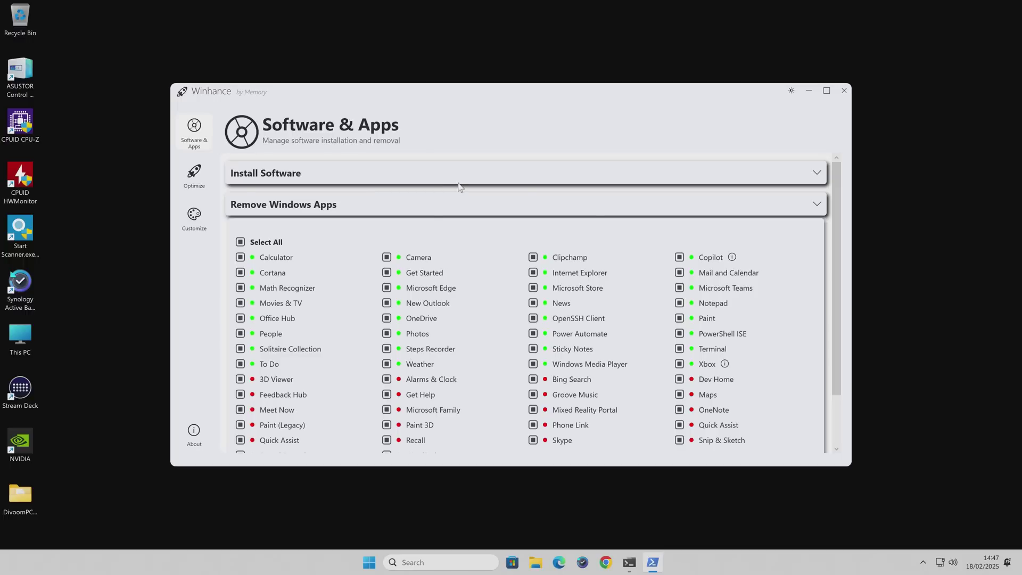
# Switch Winhance to dark via the title-bar sun button, then go to Optimize.
pyautogui.click(792, 92)
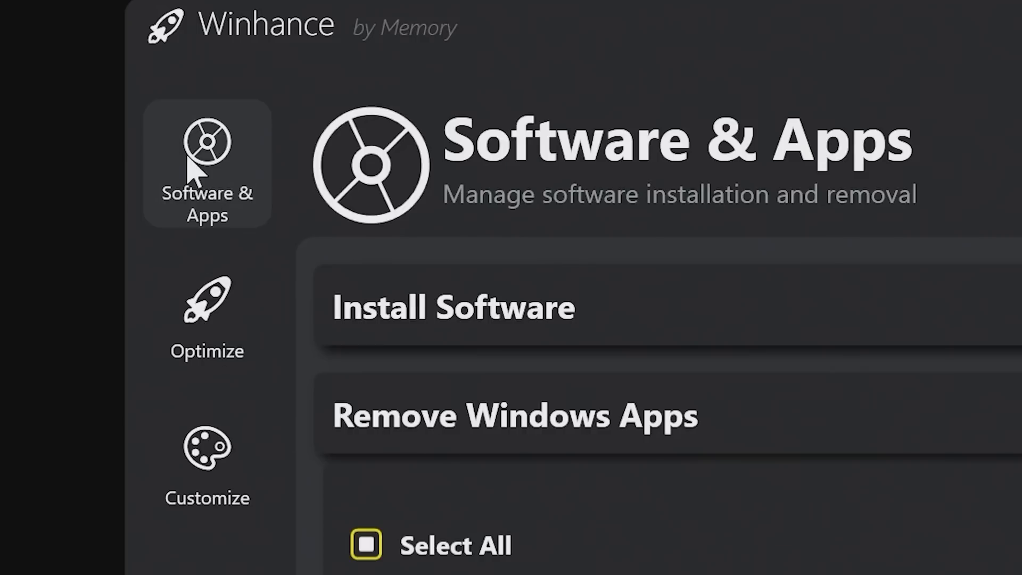
pyautogui.click(191, 327)
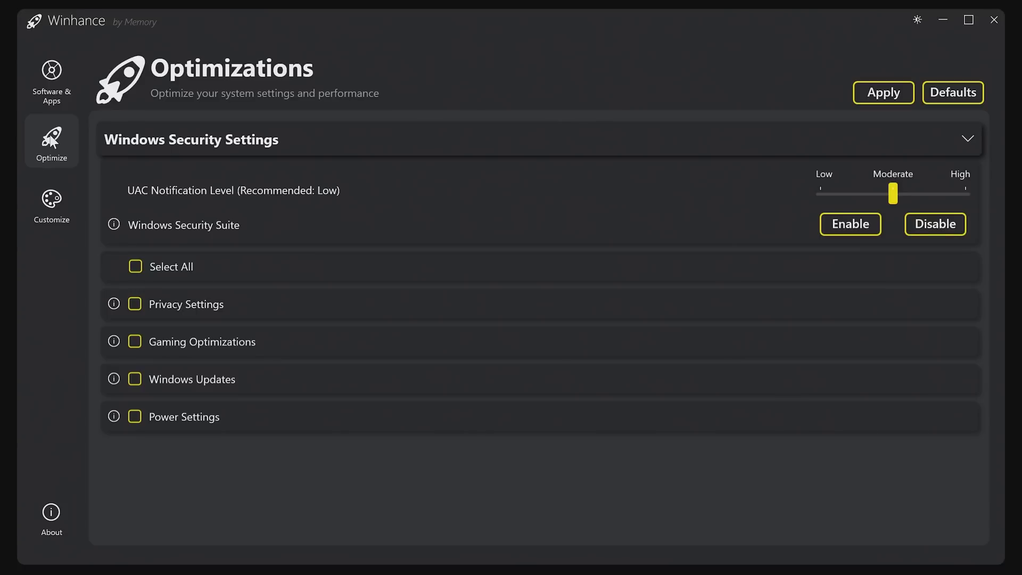
# Enable Dark Mode under Customize, confirm the theme change, and go to About.
pyautogui.click(43, 201)
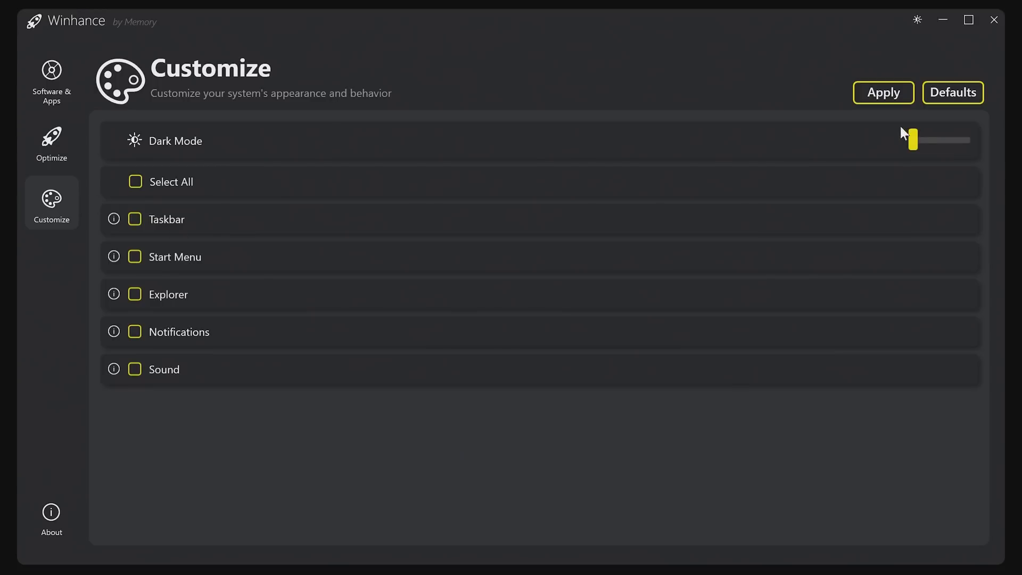
pyautogui.click(929, 145)
pyautogui.press('Return')
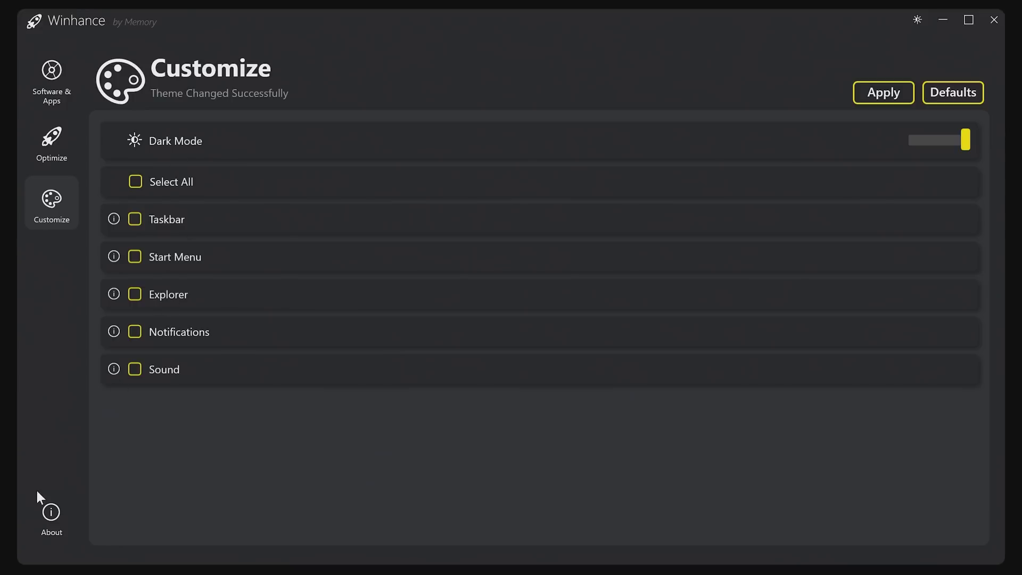
pyautogui.click(54, 525)
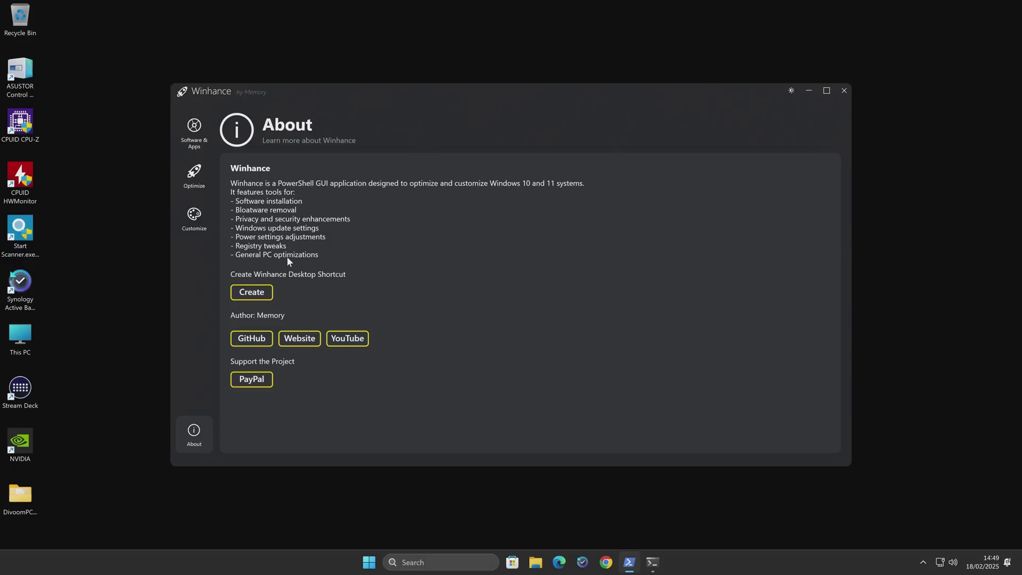
# Create the Winhance desktop shortcut, select it on the desktop, and return to Software & Apps.
pyautogui.click(243, 296)
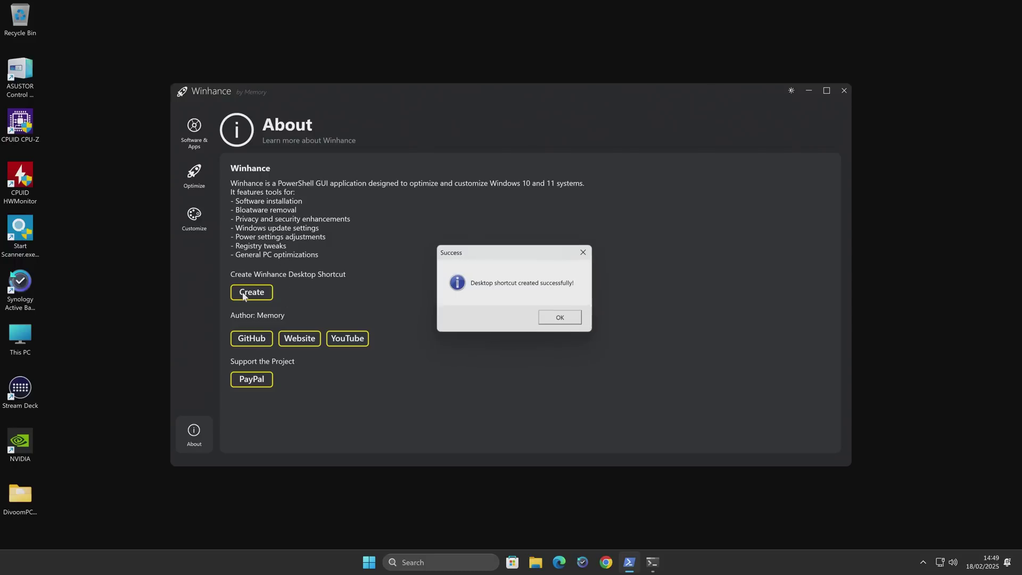
pyautogui.click(552, 319)
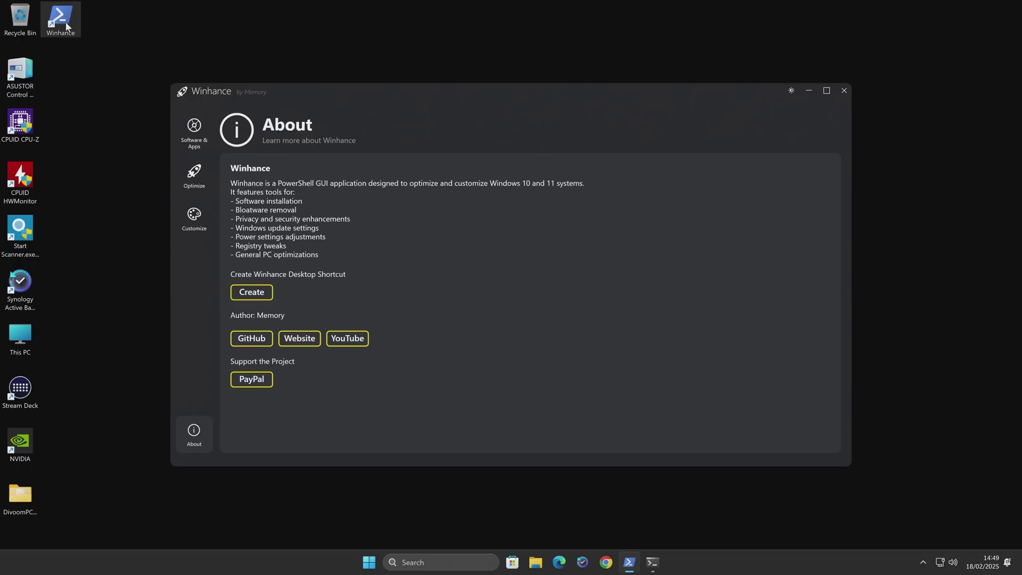
pyautogui.click(59, 20)
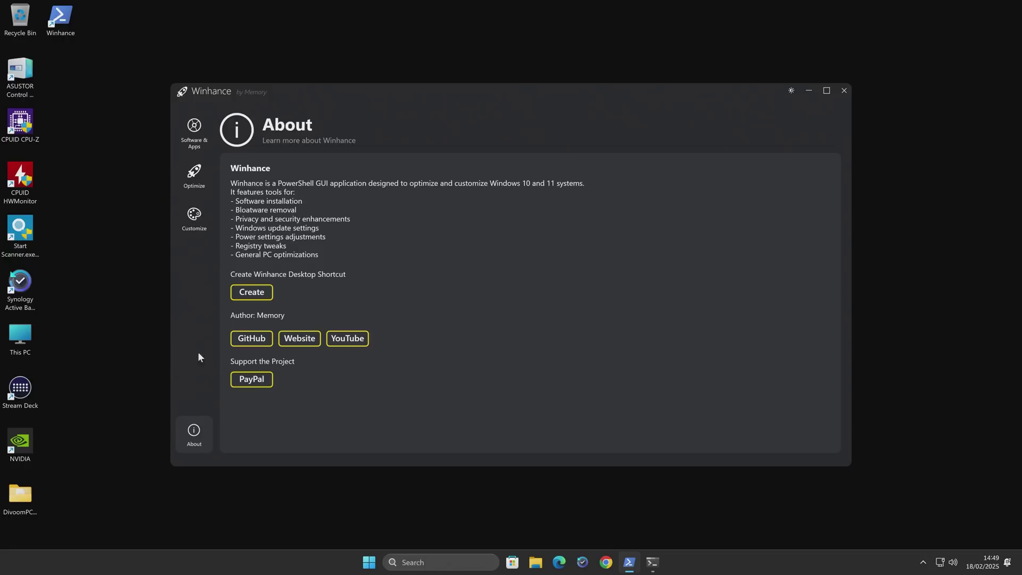
pyautogui.click(195, 130)
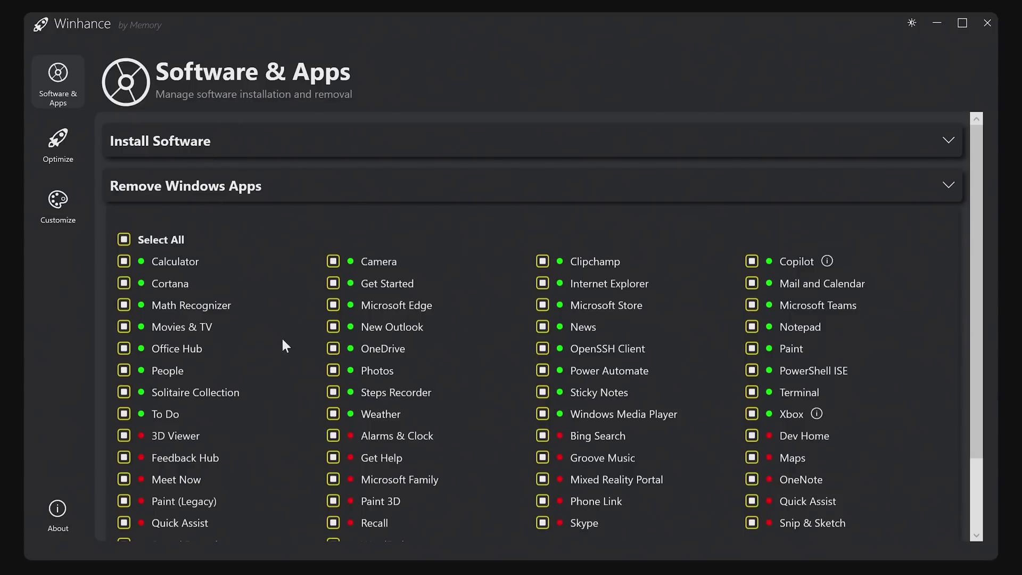
# Collapse Remove Windows Apps, review the Install Software list, then collapse it too.
pyautogui.click(942, 188)
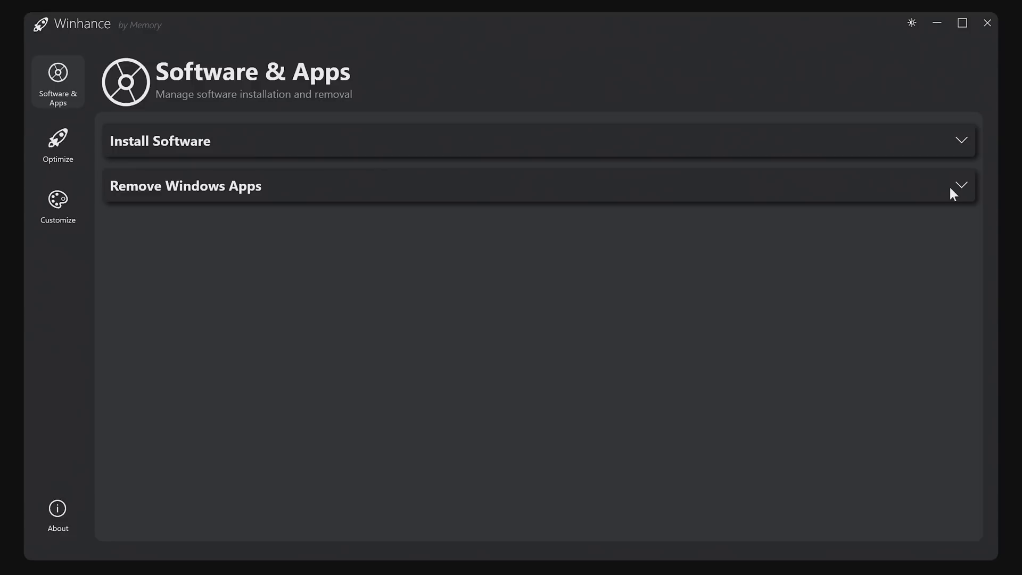
pyautogui.click(961, 142)
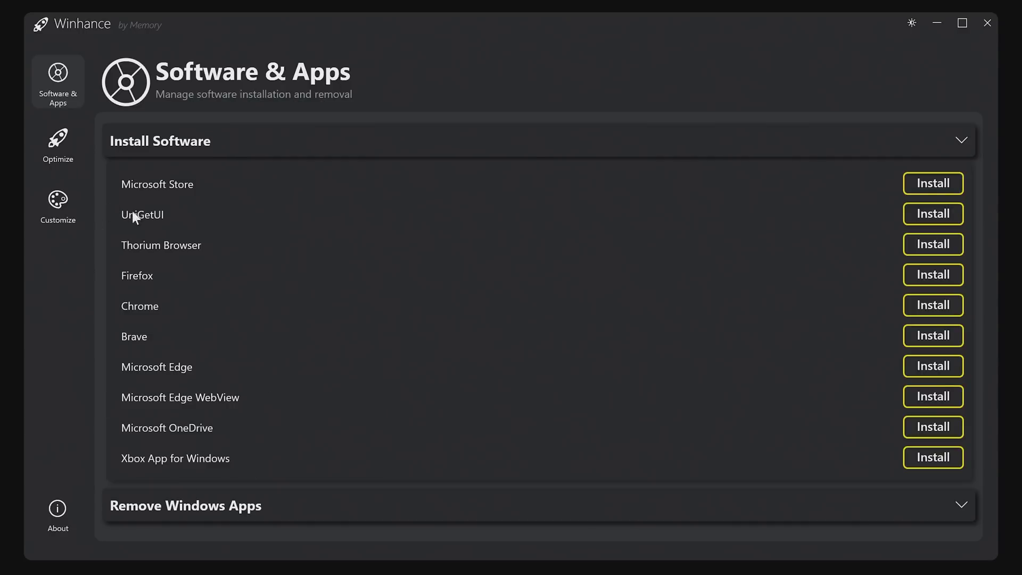
pyautogui.click(963, 143)
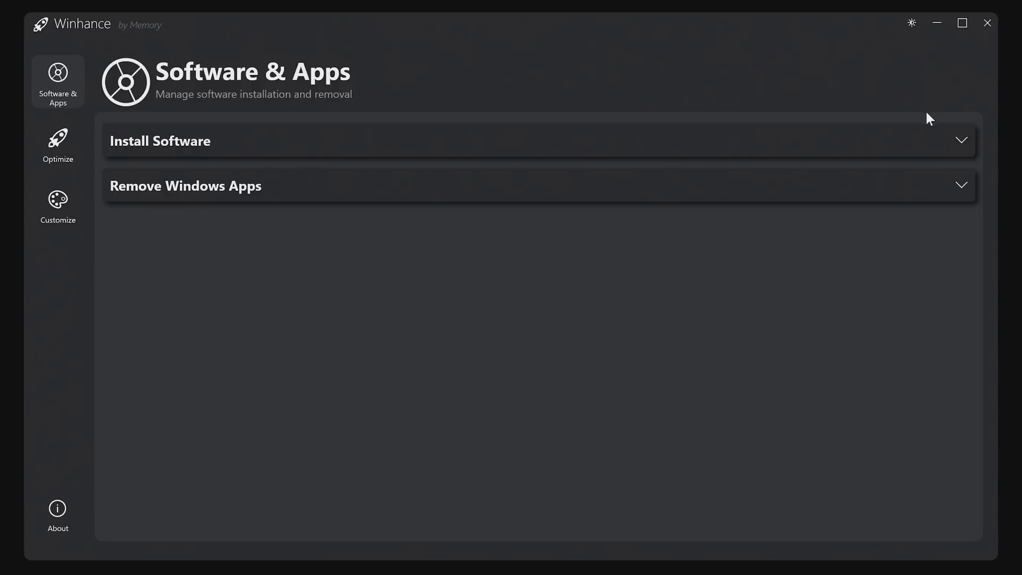
# Untick every app in Remove Windows Apps using Select All, then close Winhance.
pyautogui.click(300, 187)
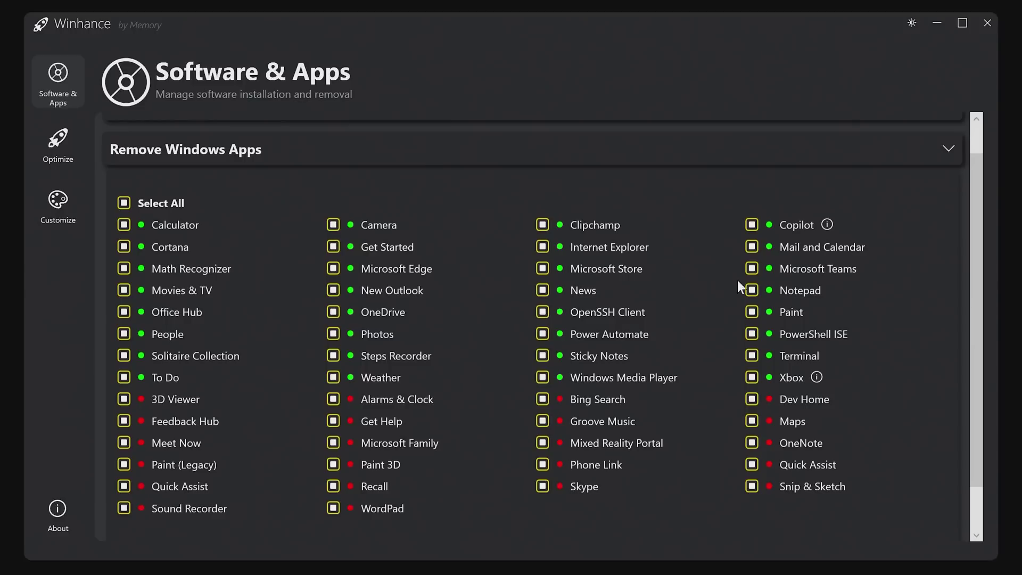
pyautogui.click(123, 226)
pyautogui.click(123, 226)
pyautogui.click(125, 203)
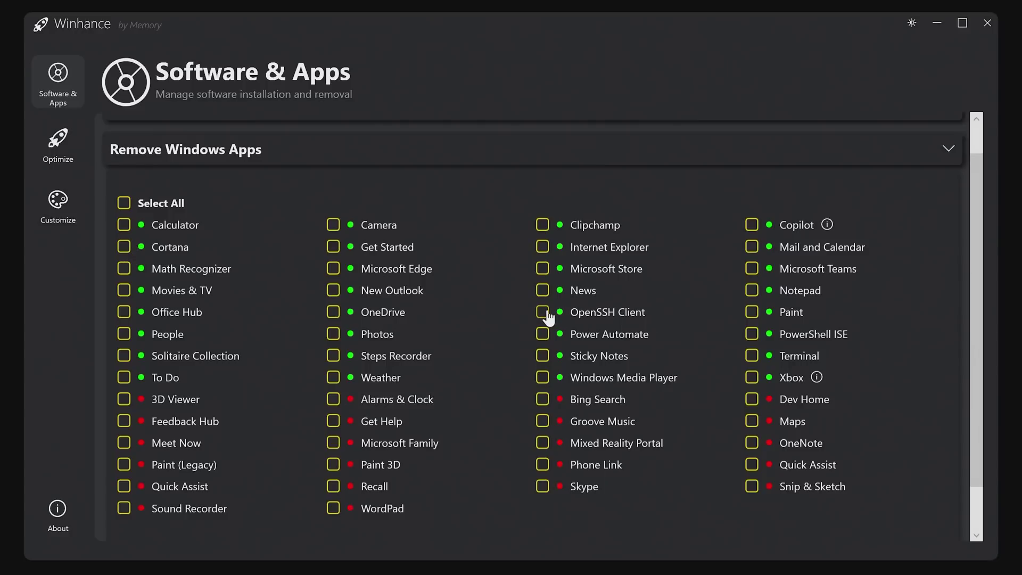
pyautogui.click(989, 28)
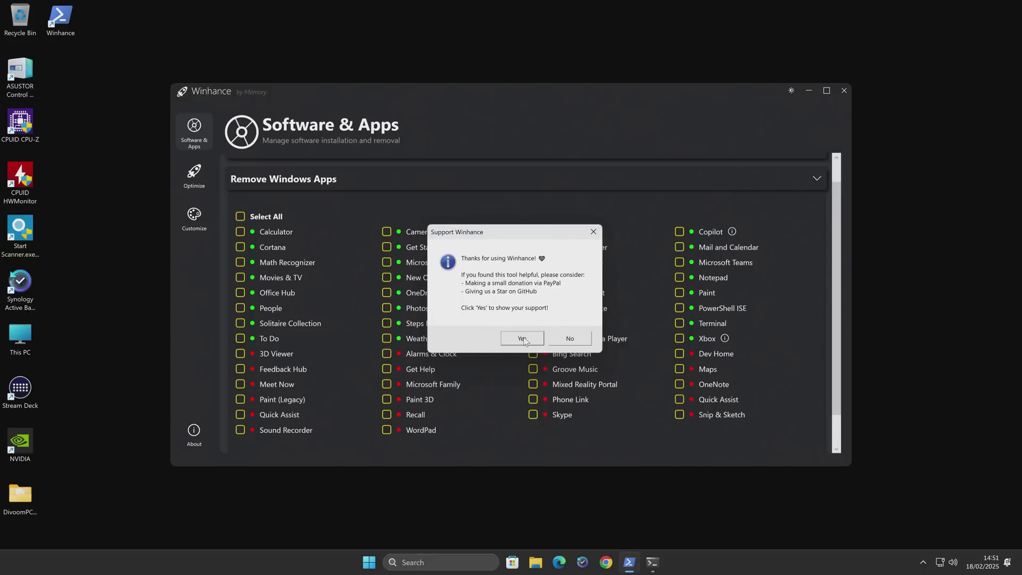
# Decline the donation request, accept the relaunched Winhance's notice, and scroll the removal list.
pyautogui.click(560, 338)
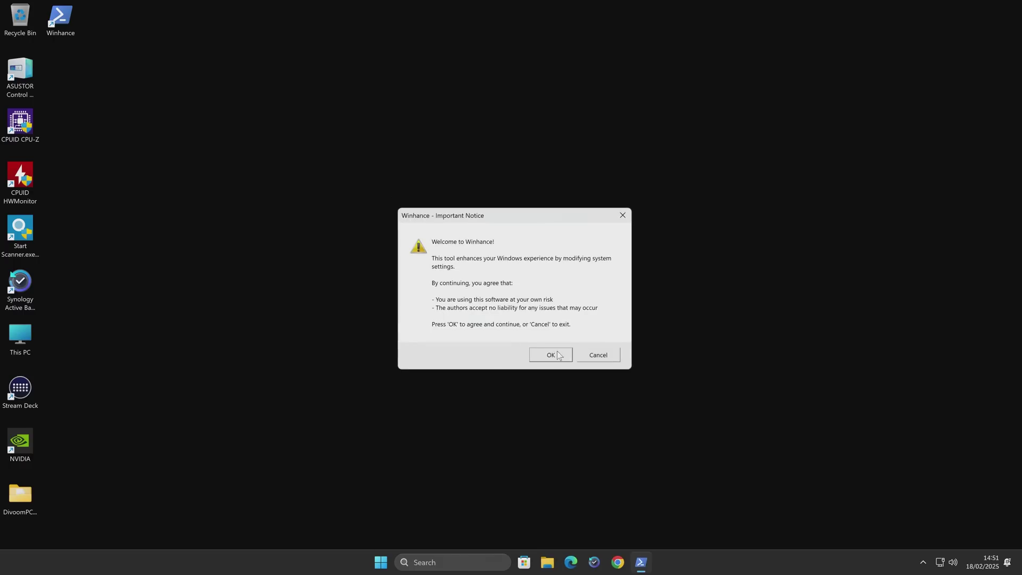
pyautogui.click(557, 352)
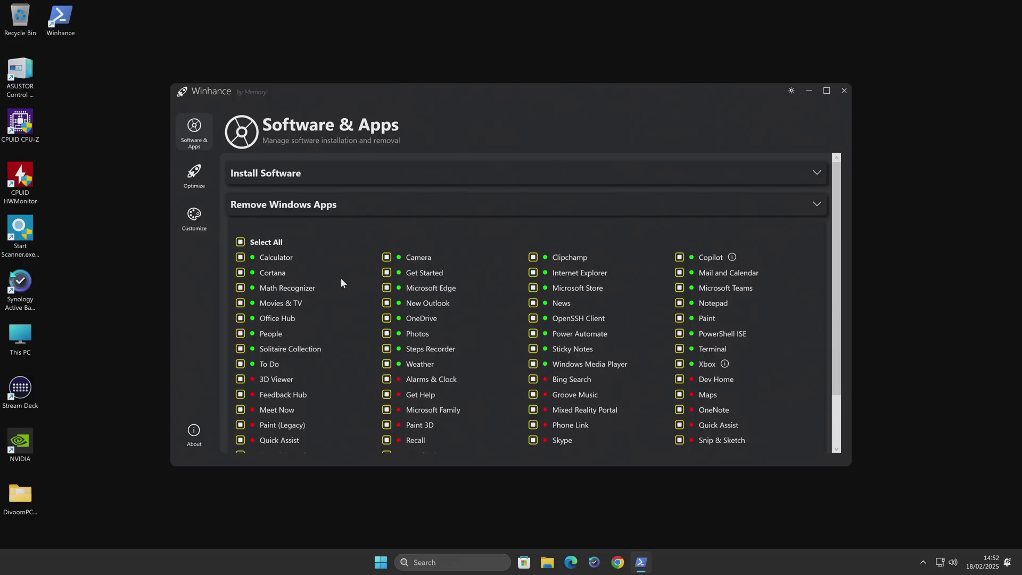
pyautogui.scroll(-1, 341, 278)
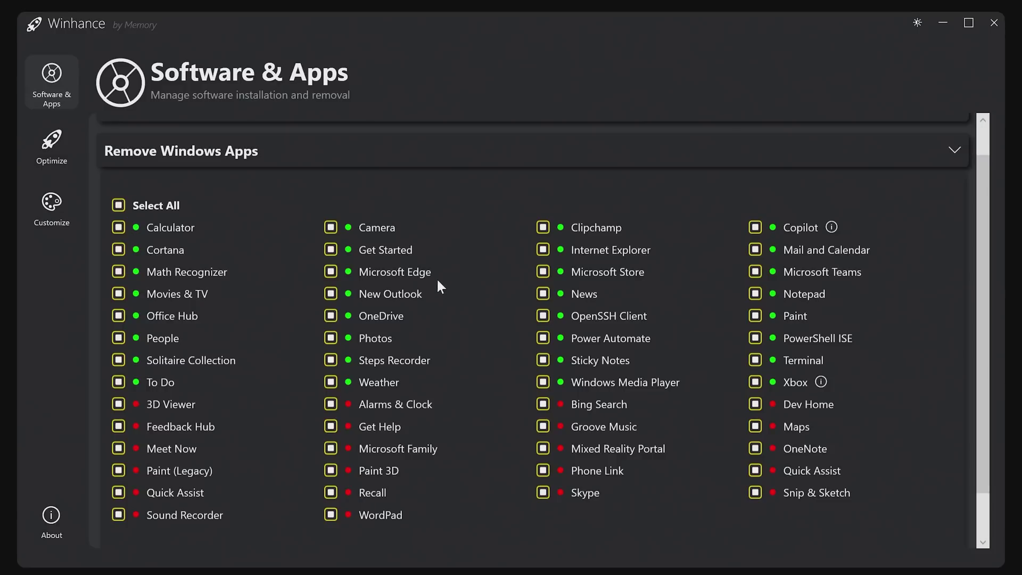
# Clear all app selections, then tick Clipchamp, Mail and Calendar, Internet Explorer, Get Started, Cortana and Math Recognizer.
pyautogui.click(120, 209)
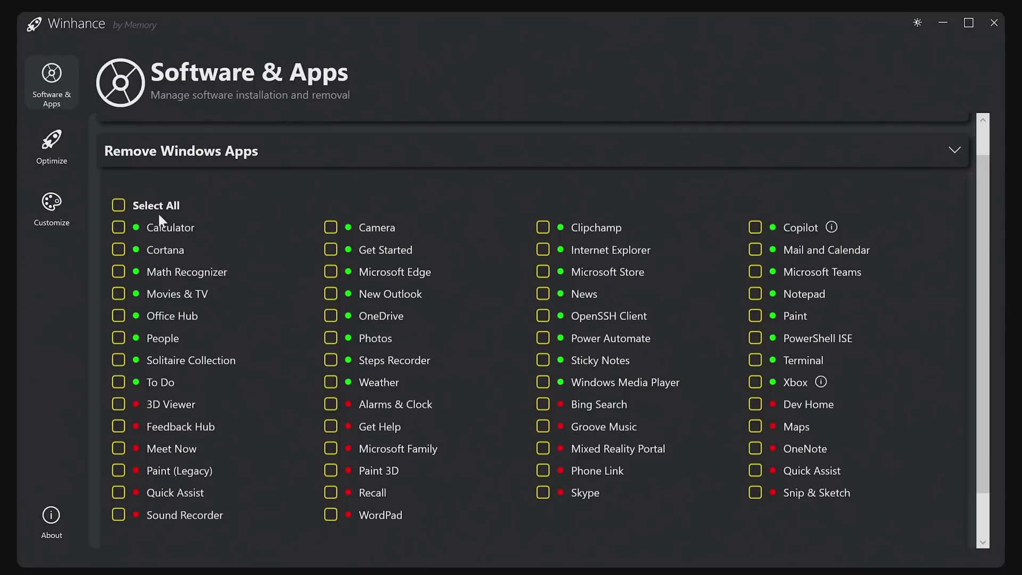
pyautogui.scroll(-1, 372, 302)
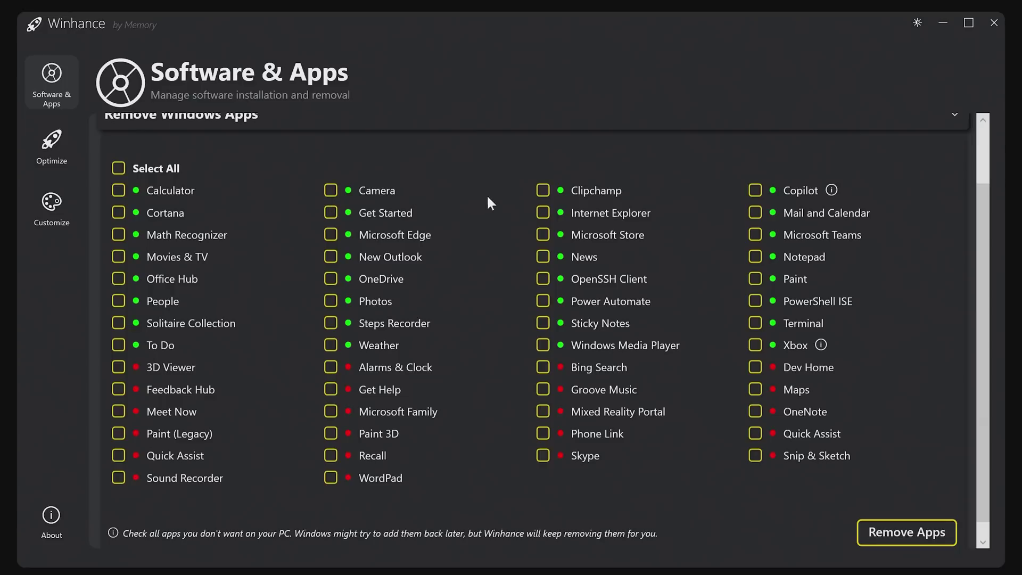
pyautogui.click(537, 191)
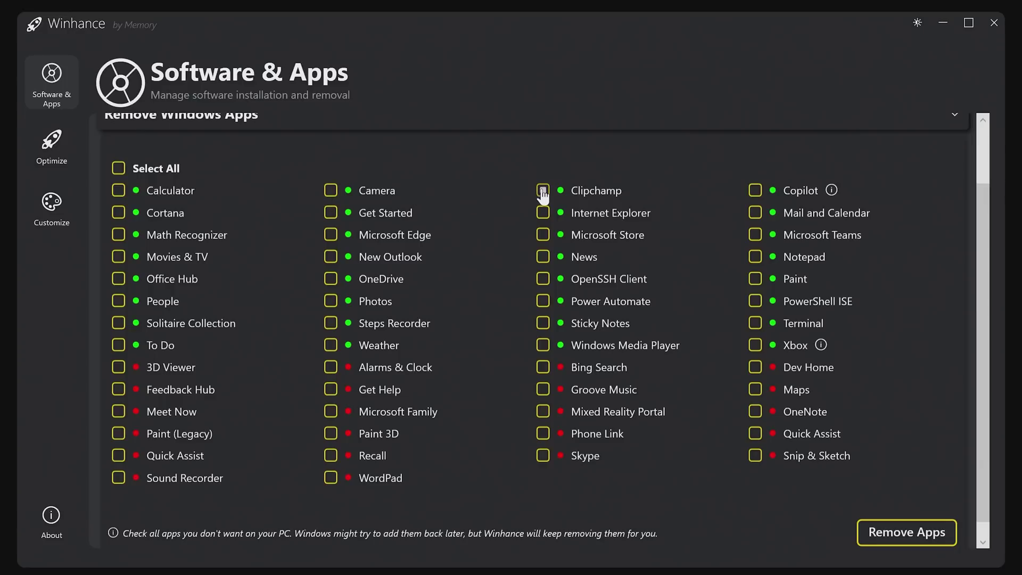
pyautogui.click(755, 213)
pyautogui.click(543, 216)
pyautogui.click(330, 216)
pyautogui.click(119, 215)
pyautogui.click(119, 237)
# Tick News, New Outlook, Movies & TV, OneDrive and OpenSSH Client, leaving Photos unticked.
pyautogui.click(544, 257)
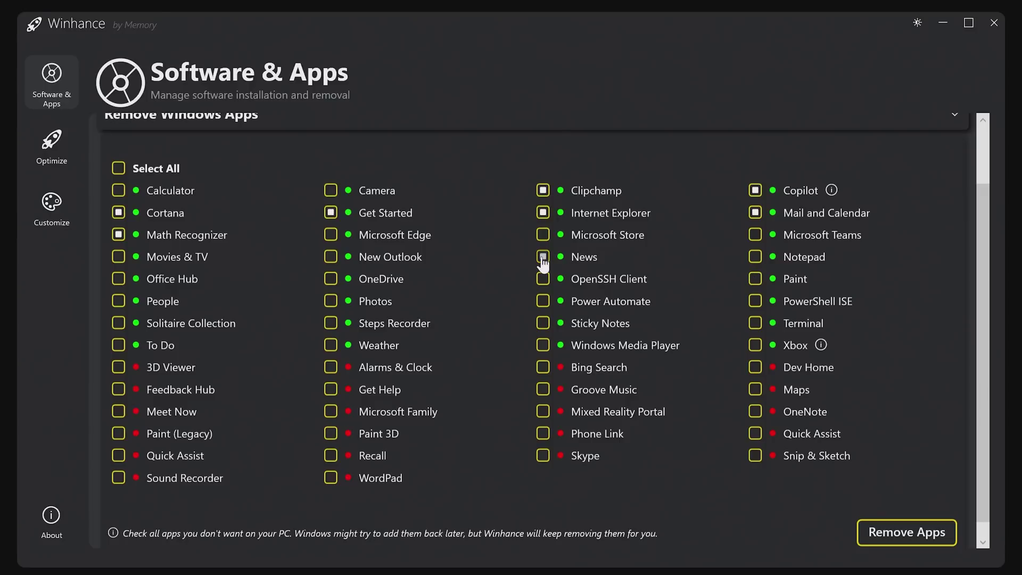
pyautogui.click(331, 258)
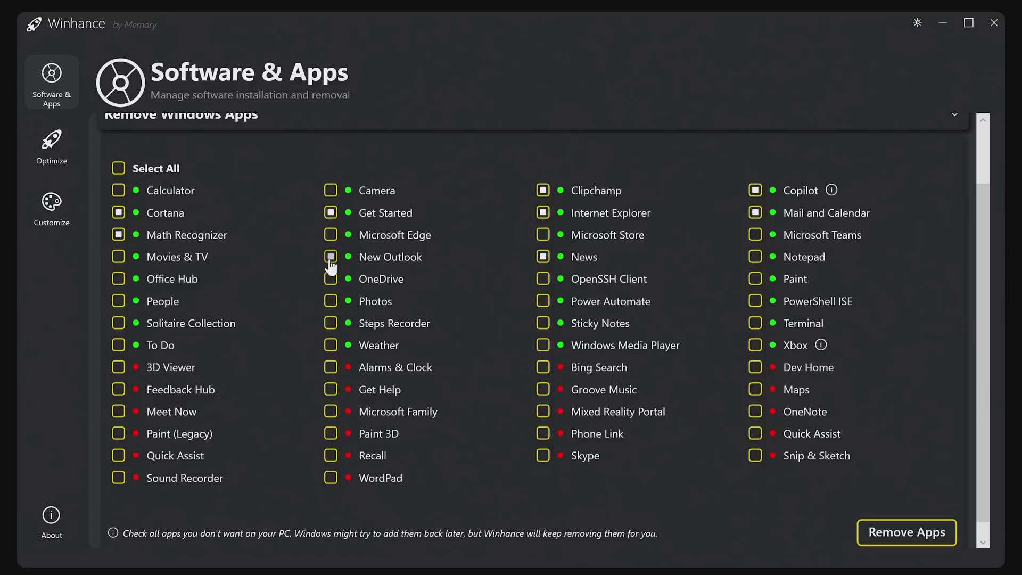
pyautogui.click(119, 258)
pyautogui.click(331, 279)
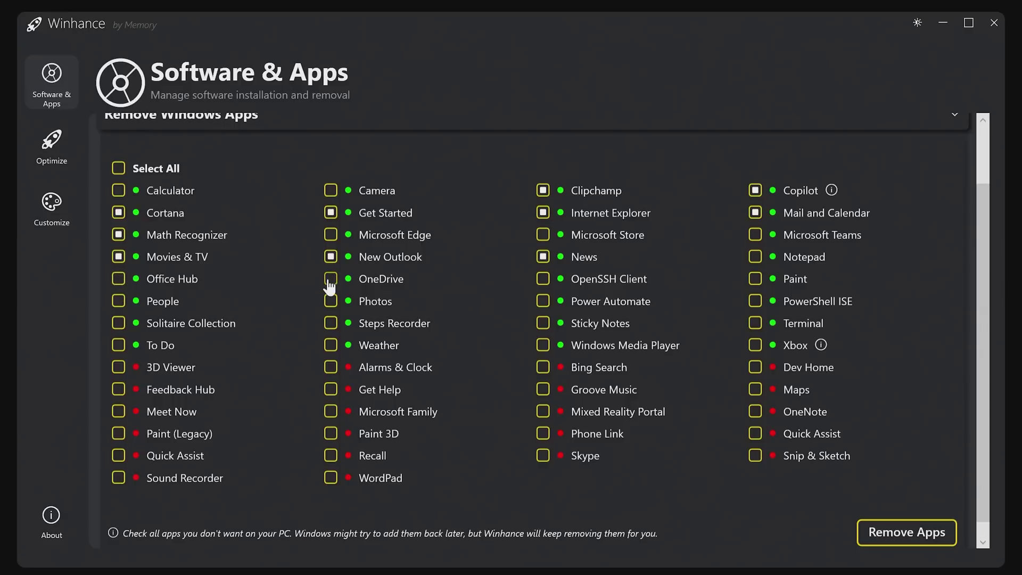
pyautogui.click(542, 280)
pyautogui.click(330, 300)
pyautogui.click(330, 301)
# Tick Steps Recorder, Weather, To Do, Solitaire Collection, People and Sticky Notes, then remove the ticked apps.
pyautogui.click(330, 326)
pyautogui.click(330, 346)
pyautogui.click(118, 346)
pyautogui.click(118, 323)
pyautogui.click(119, 301)
pyautogui.click(542, 326)
pyautogui.click(543, 323)
pyautogui.click(891, 534)
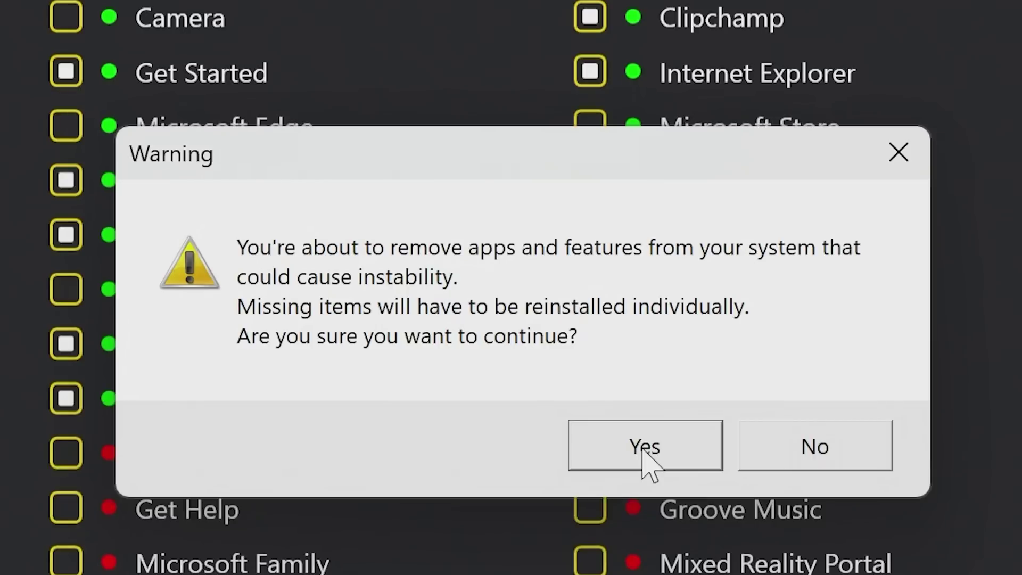
# Accept the warning that removing these apps may cause instability.
pyautogui.click(643, 450)
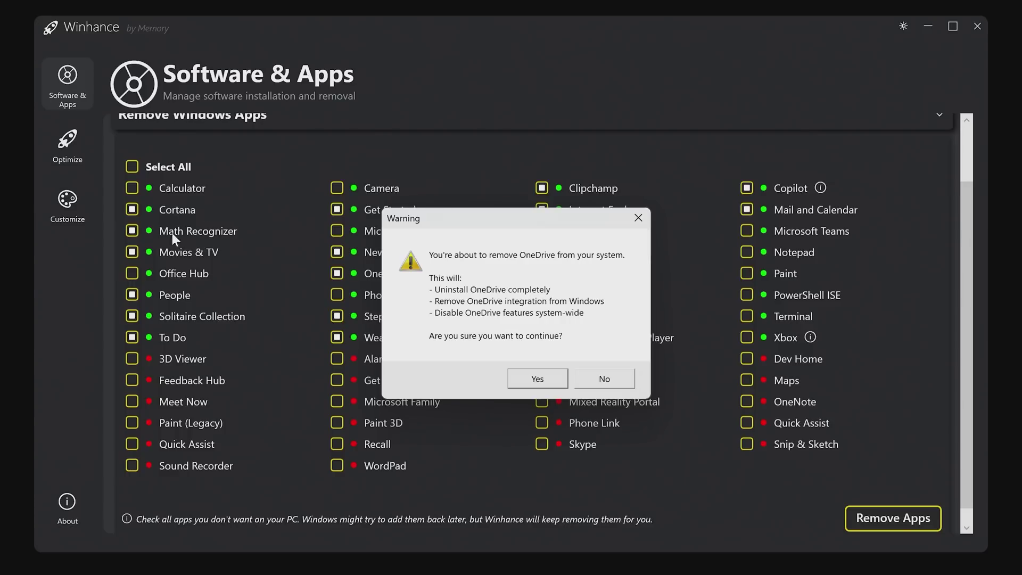
# Confirm the complete uninstall of OneDrive on its warning dialog.
pyautogui.click(537, 379)
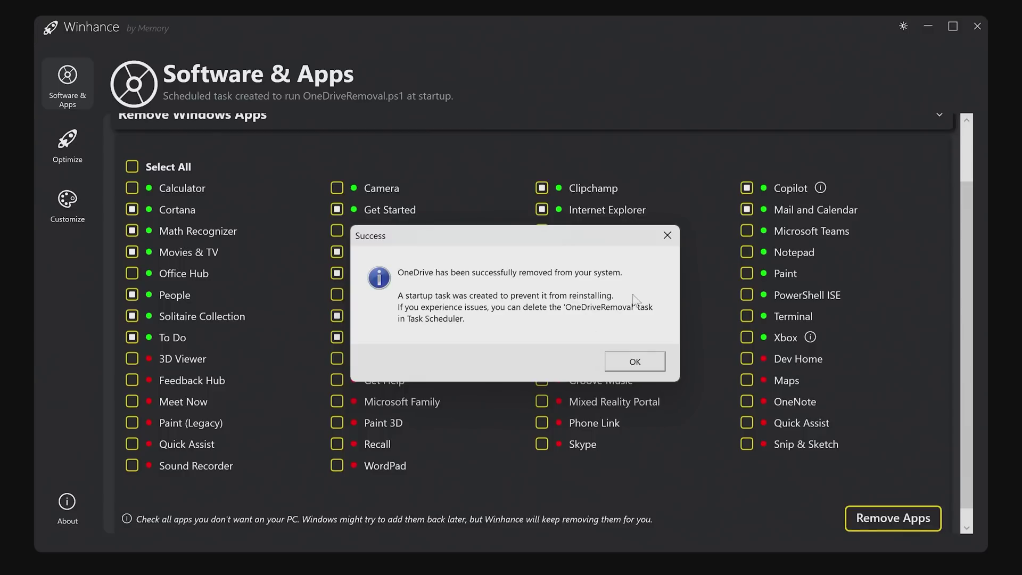
# Acknowledge the OneDrive removal success message so app removal continues.
pyautogui.click(633, 364)
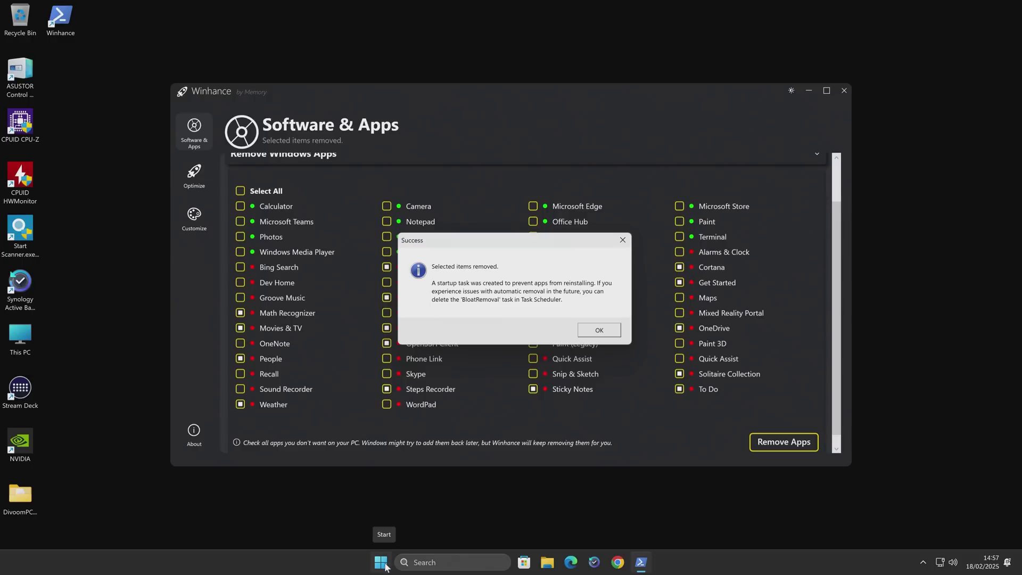
# Launch Task Scheduler by searching 'task' in Windows search.
pyautogui.click(426, 562)
pyautogui.write('task')
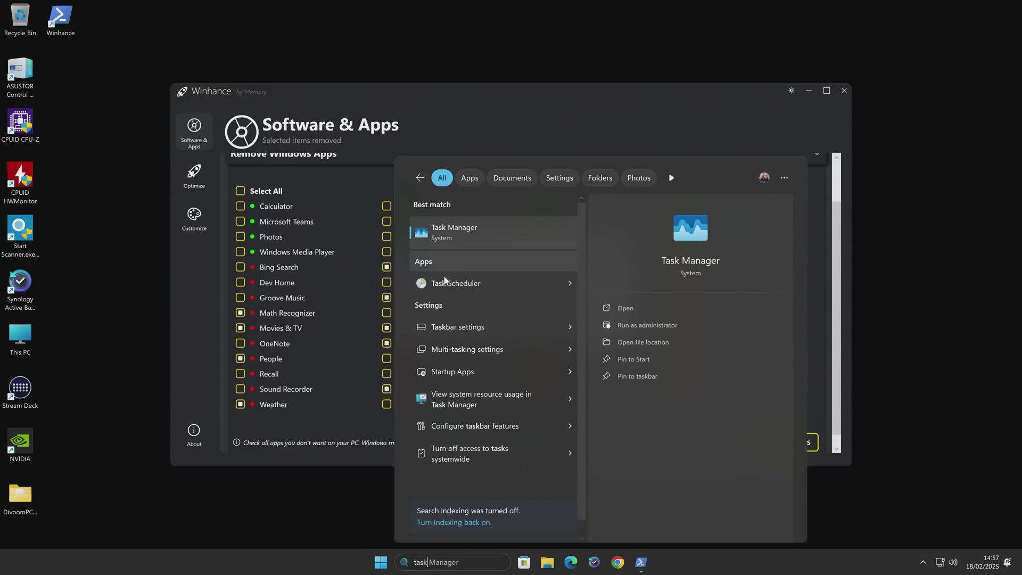
pyautogui.click(436, 288)
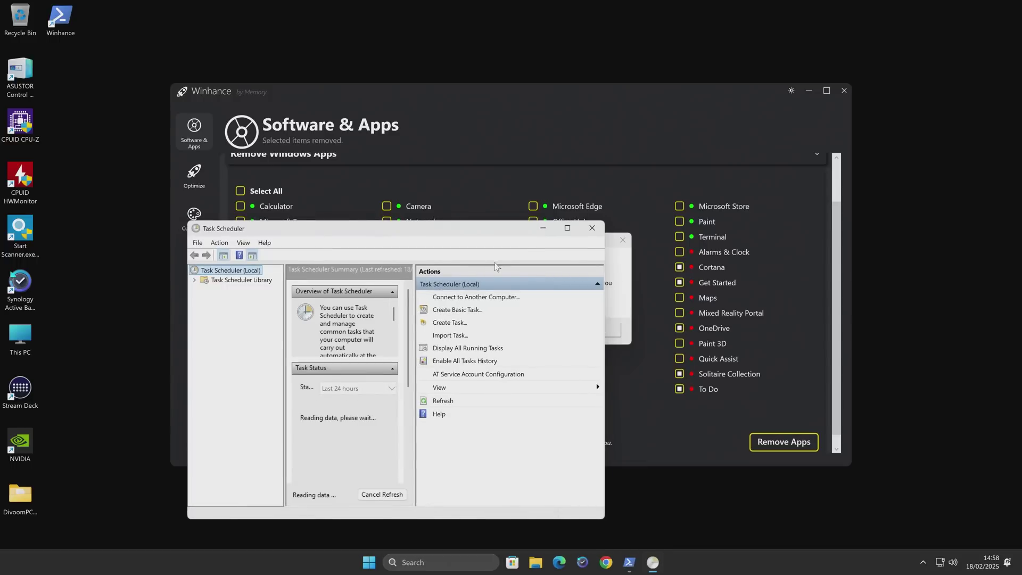
# Show the Winhance task folder and widen the Name column to read task names.
pyautogui.click(196, 280)
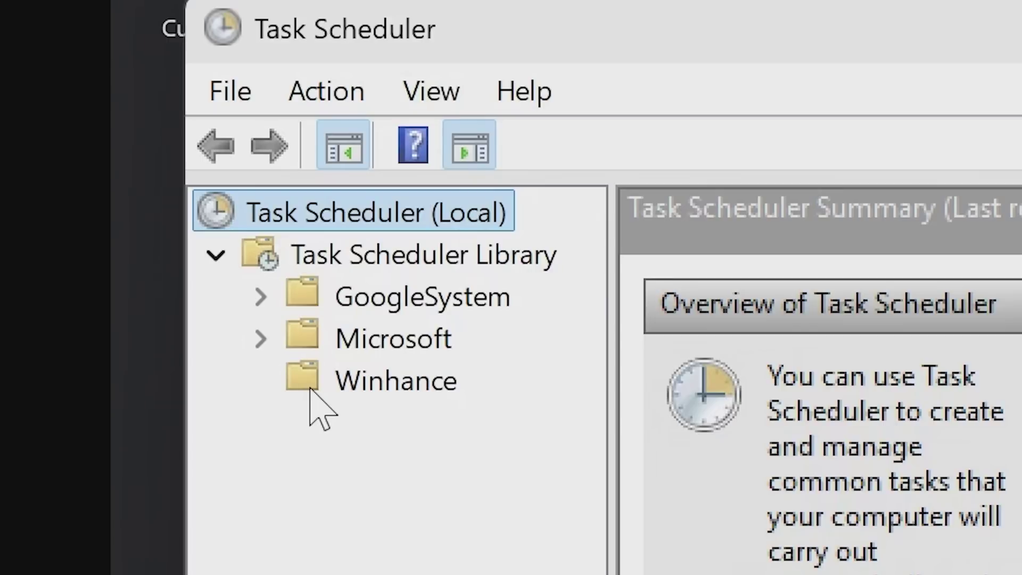
pyautogui.click(216, 311)
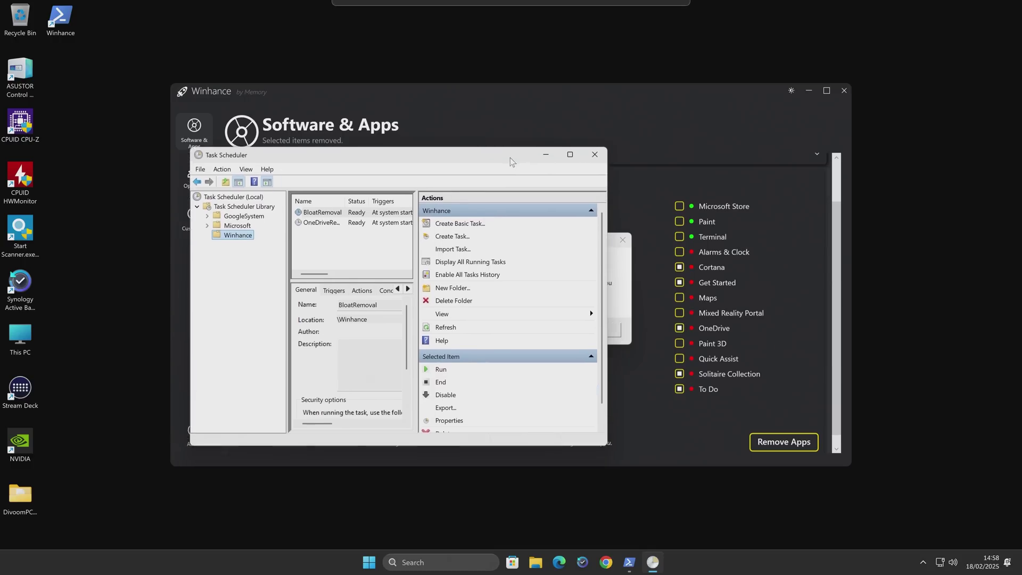
pyautogui.moveTo(510, 162); pyautogui.dragTo(509, 141)
pyautogui.moveTo(607, 424); pyautogui.dragTo(692, 426)
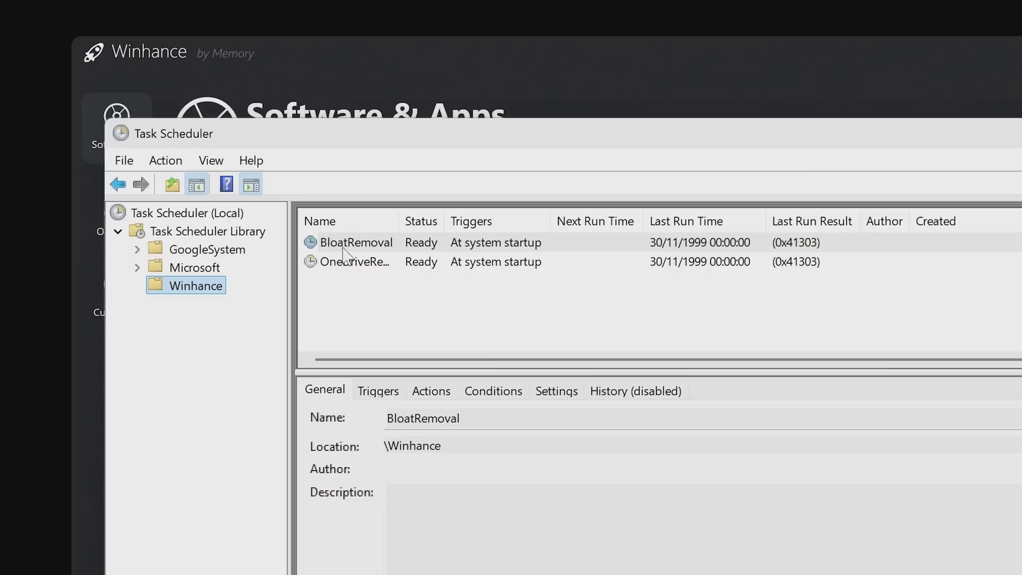
pyautogui.moveTo(398, 217); pyautogui.dragTo(461, 219)
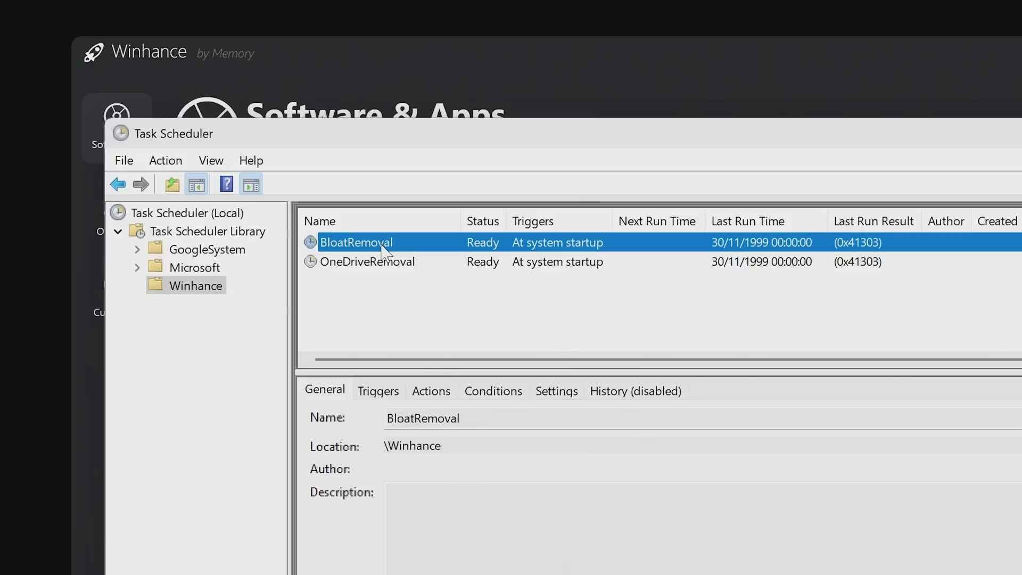
# End the running BloatRemoval and OneDriveRemoval tasks.
pyautogui.rightClick(382, 249)
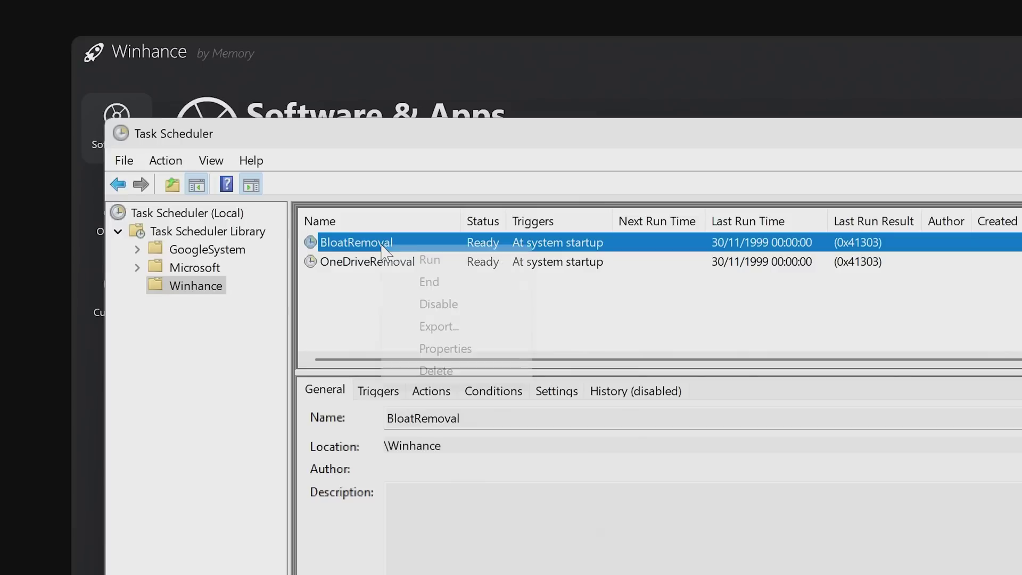
pyautogui.click(432, 284)
pyautogui.click(762, 572)
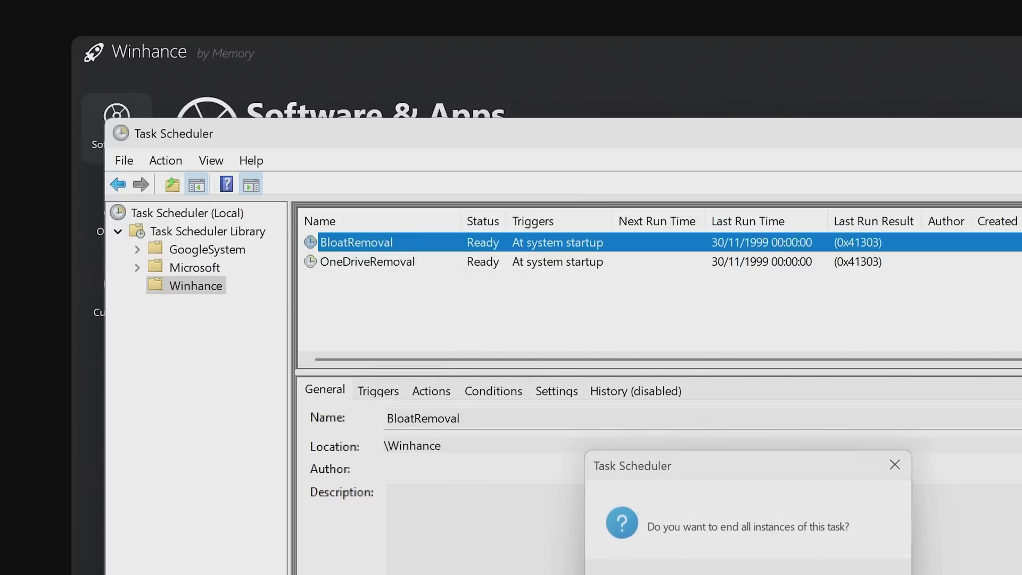
pyautogui.rightClick(387, 269)
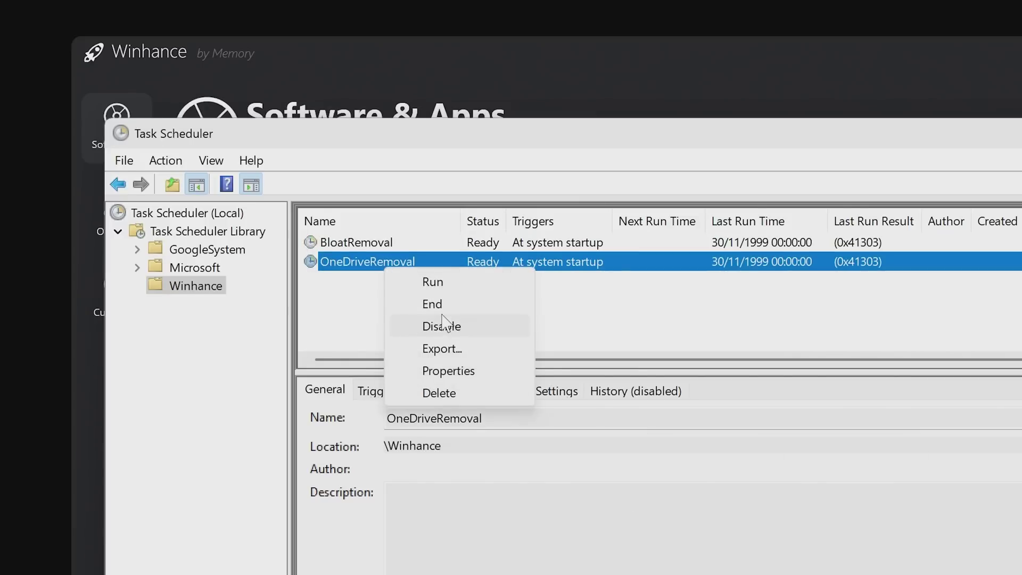
pyautogui.click(441, 308)
pyautogui.click(711, 562)
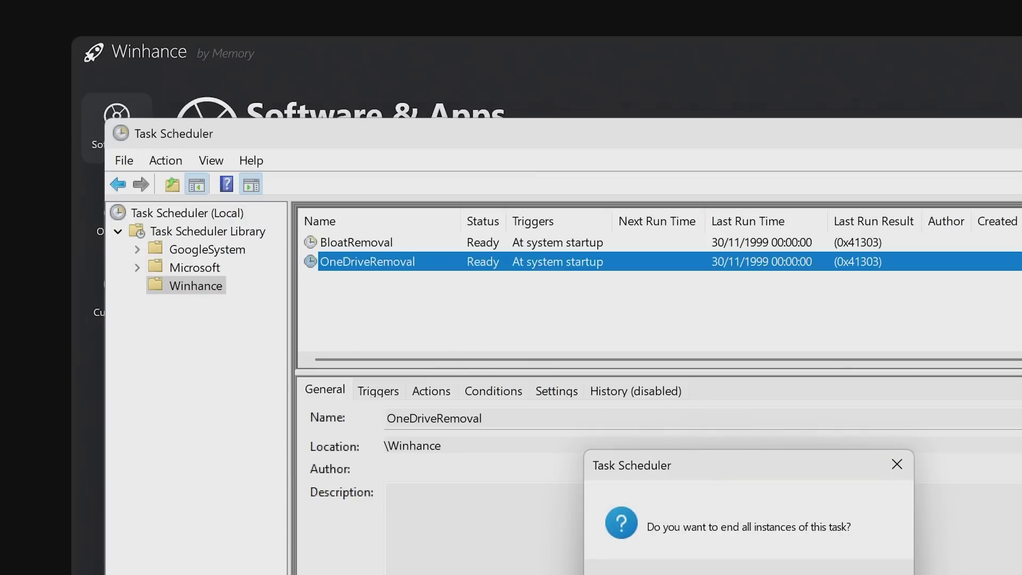
# Delete the BloatRemoval and OneDriveRemoval tasks and close Task Scheduler.
pyautogui.rightClick(370, 246)
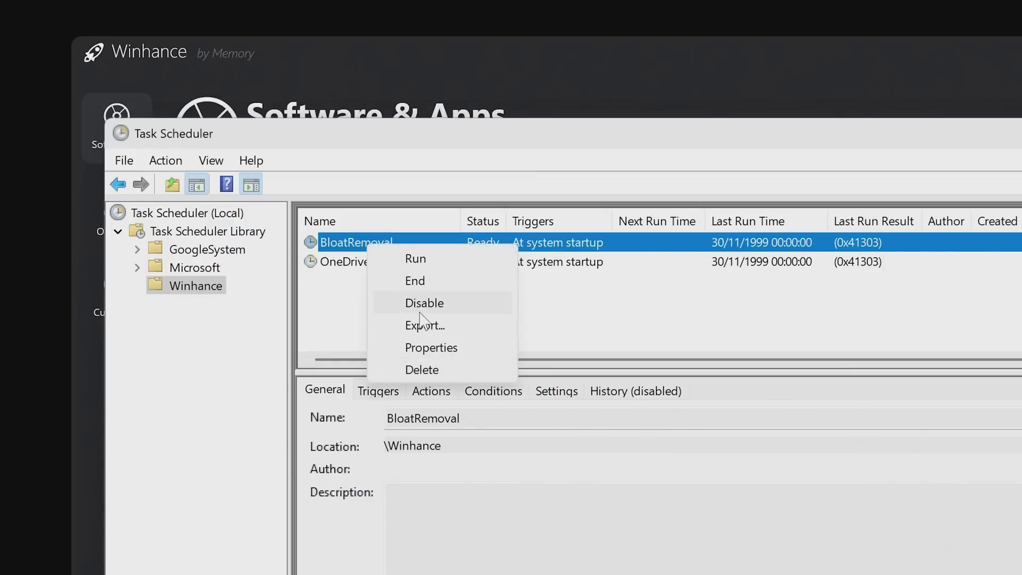
pyautogui.click(435, 371)
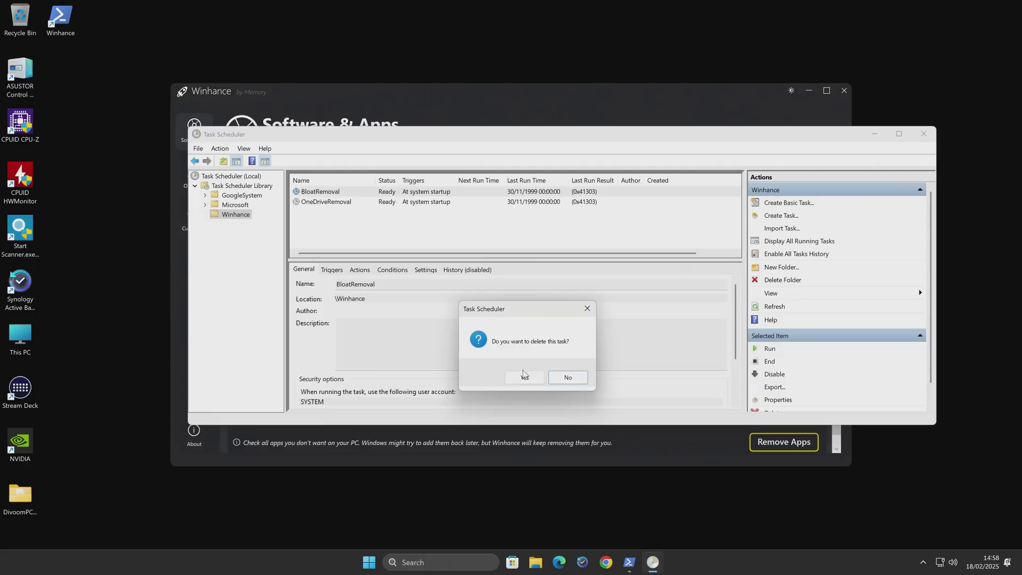
pyautogui.click(525, 378)
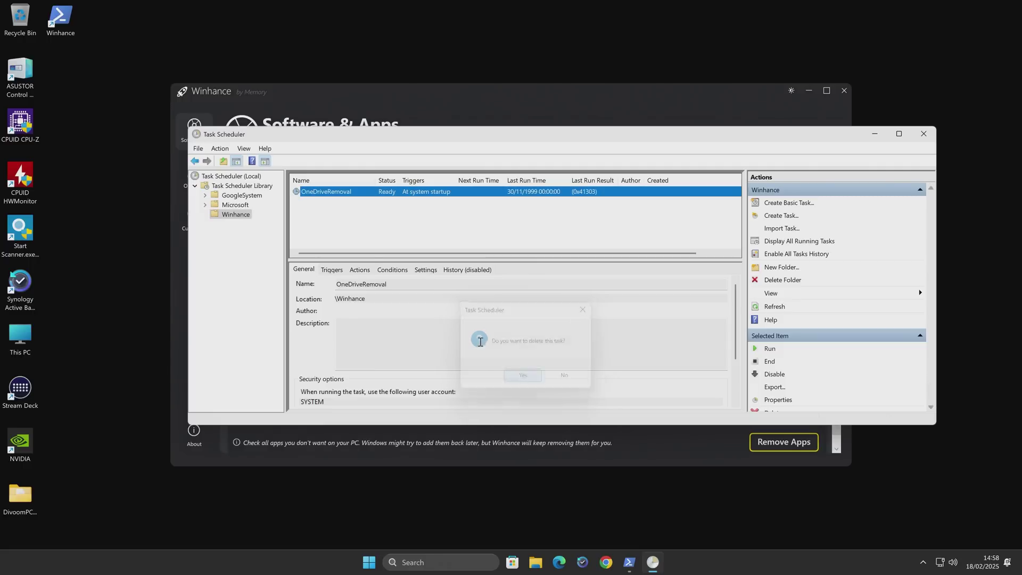
pyautogui.rightClick(336, 197)
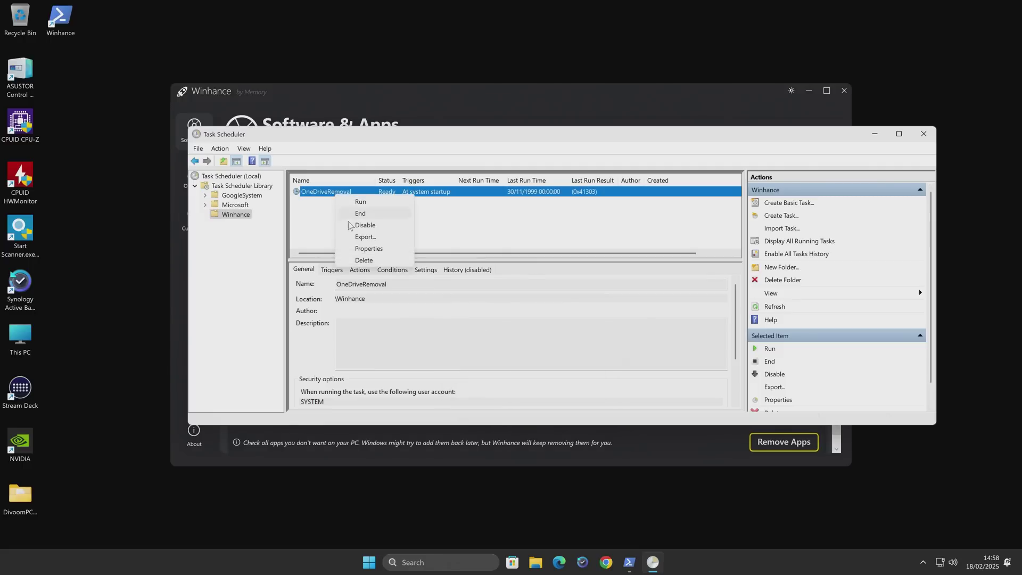
pyautogui.click(368, 260)
pyautogui.click(515, 378)
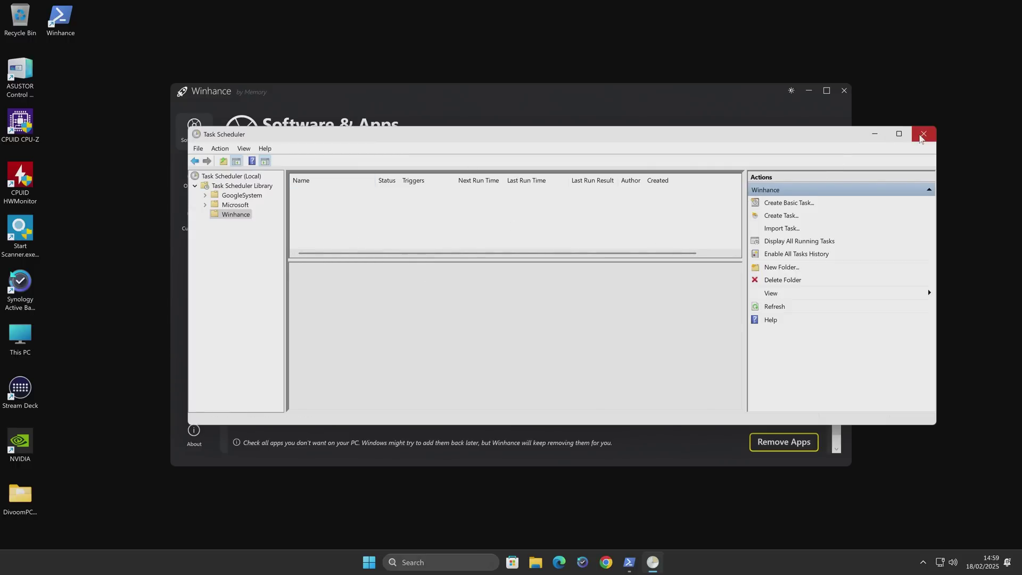
pyautogui.click(924, 134)
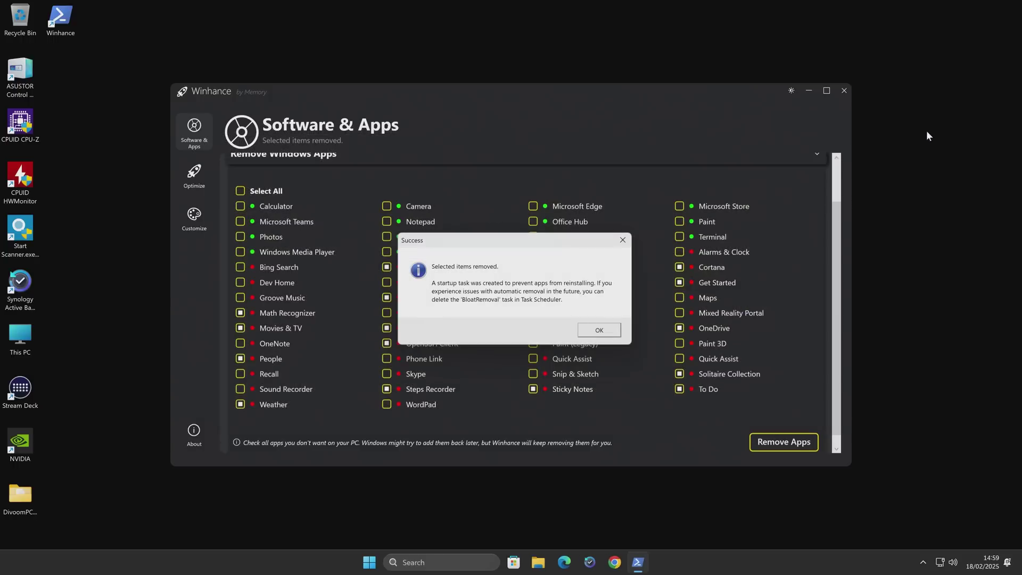
# Dismiss the apps-removed success message and scroll through the Software & Apps list.
pyautogui.click(599, 331)
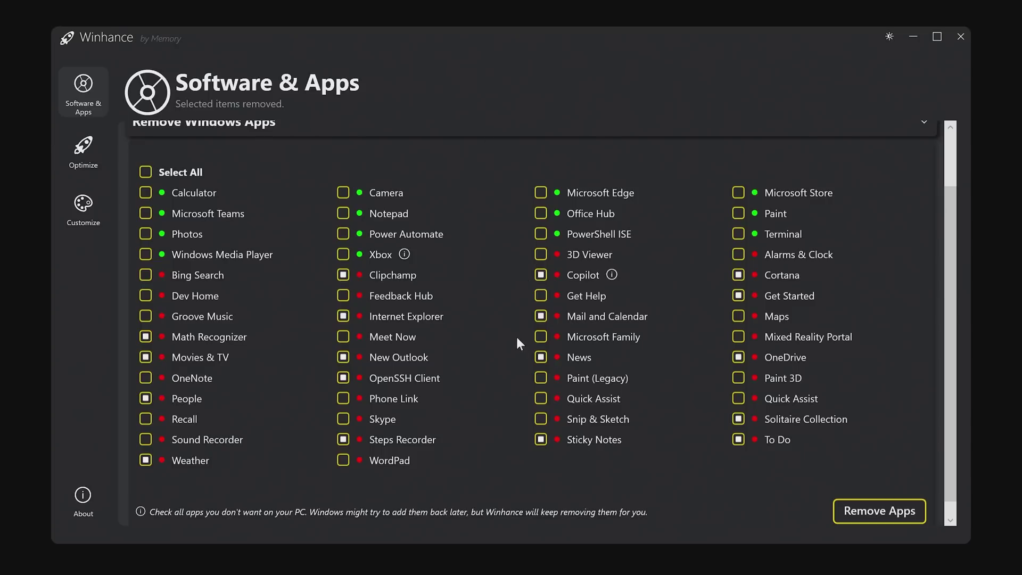
pyautogui.scroll(-1, 518, 345)
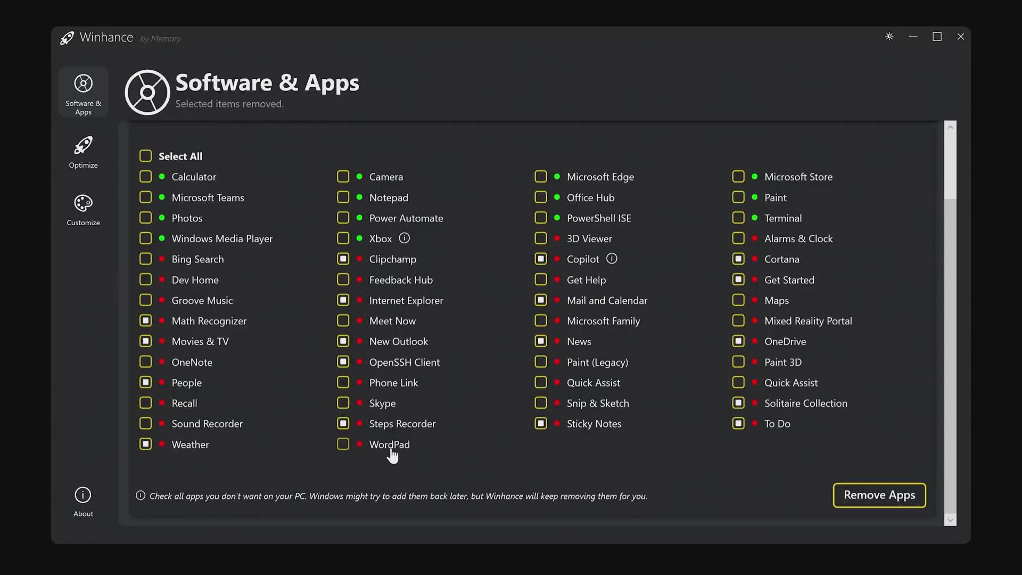
# Review the remaining apps list, then close Winhance.
pyautogui.click(344, 424)
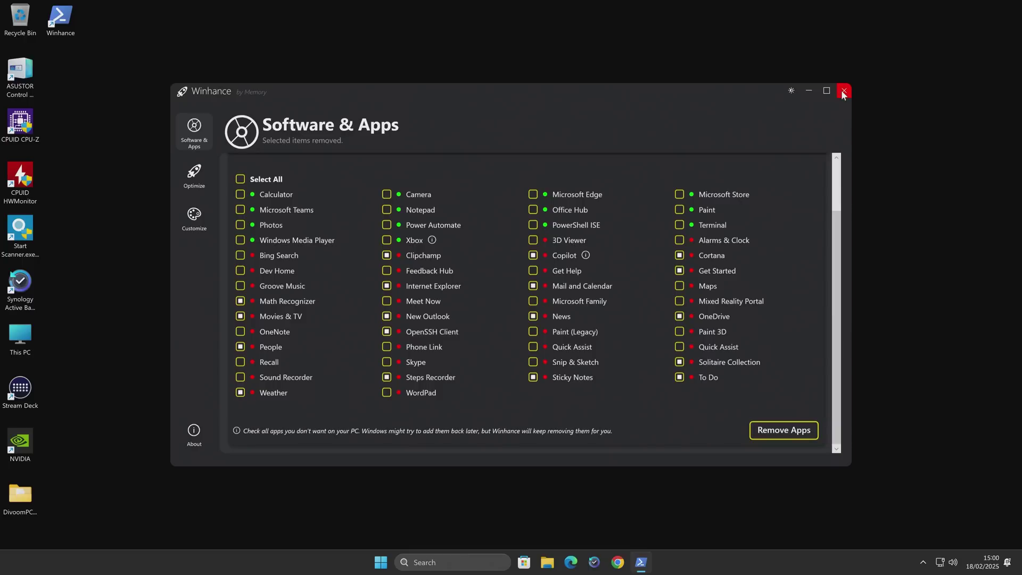
pyautogui.click(844, 92)
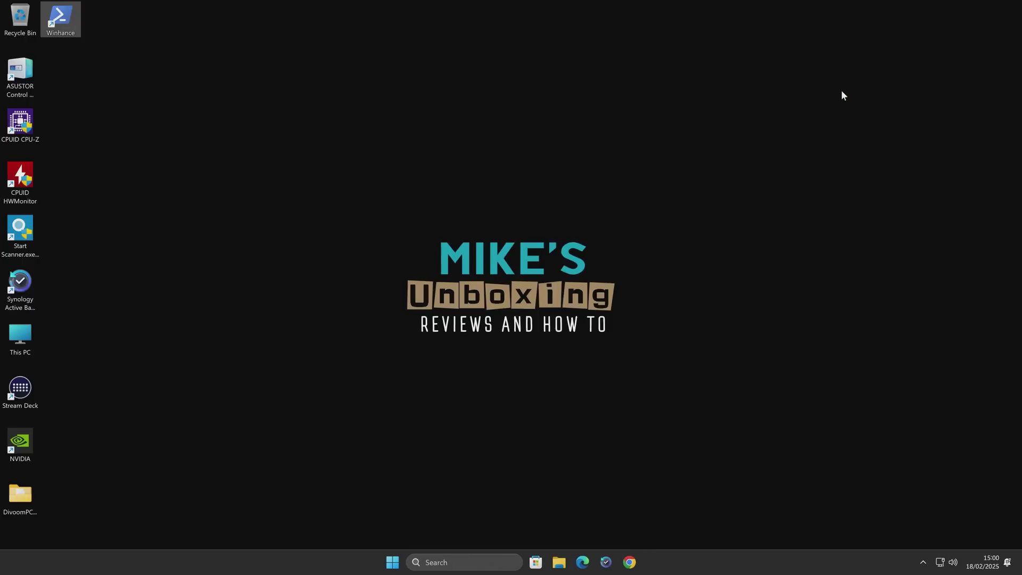